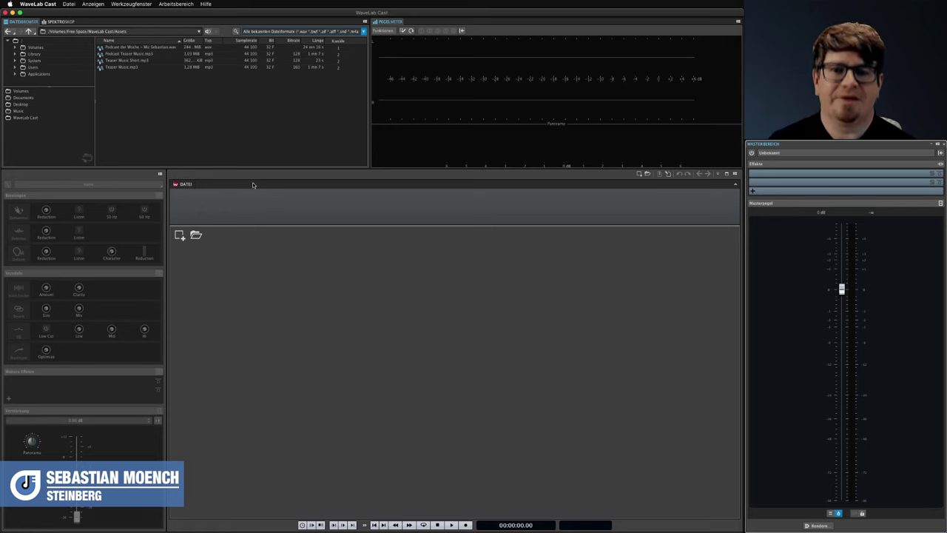
Open the Podcast der Woche – Mic Sebastian wav in the editor, cursor near 25 s
{"action": "left_click", "coordinate": [116, 48]}
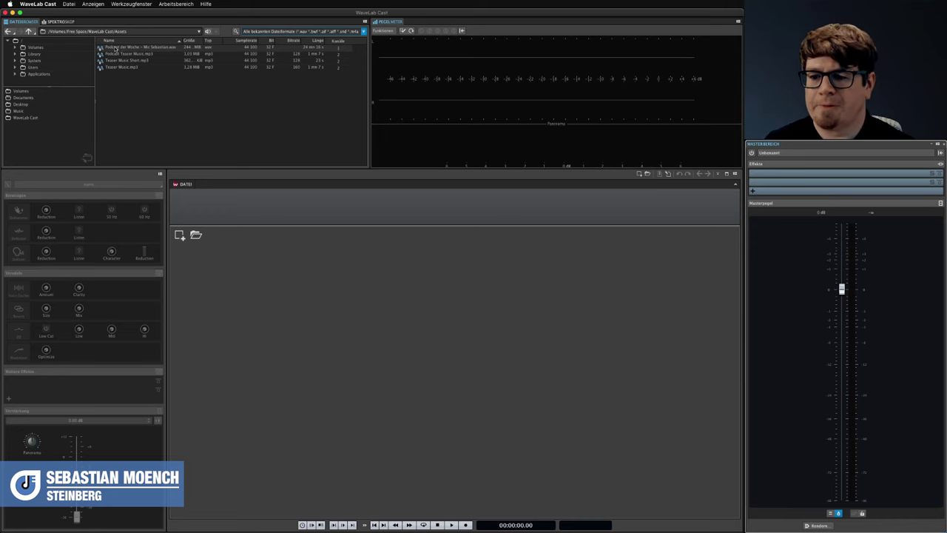
{"action": "left_click_drag", "start_coordinate": [116, 48], "coordinate": [218, 317]}
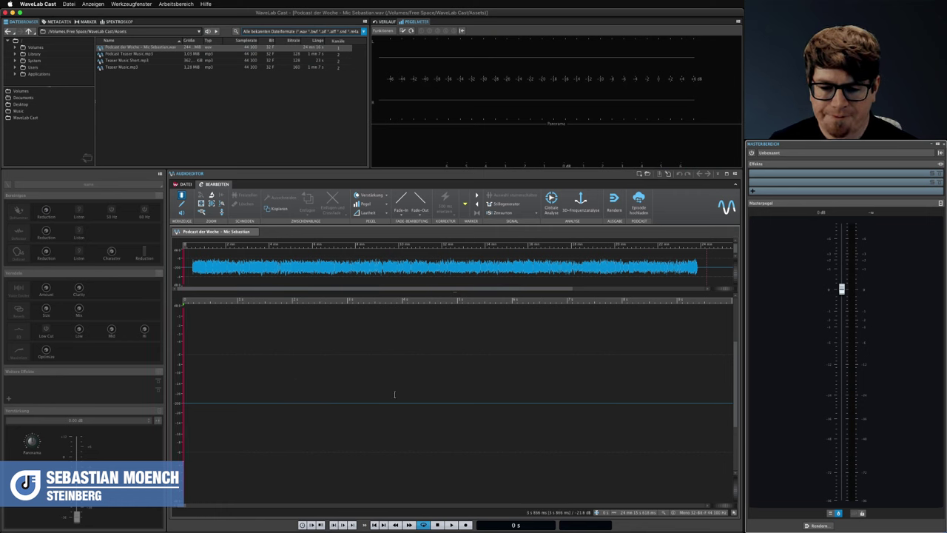
{"action": "scroll", "coordinate": [394, 395], "scroll_direction": "down", "scroll_amount": 10}
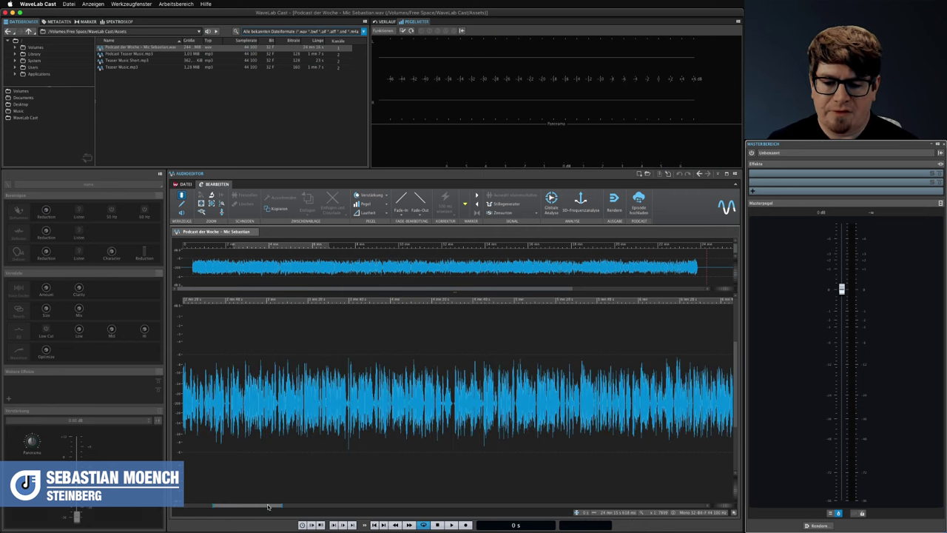
{"action": "mouse_move", "coordinate": [268, 507]}
{"action": "left_mouse_down"}
{"action": "mouse_move", "coordinate": [563, 507]}
{"action": "mouse_move", "coordinate": [205, 510]}
{"action": "left_mouse_up"}
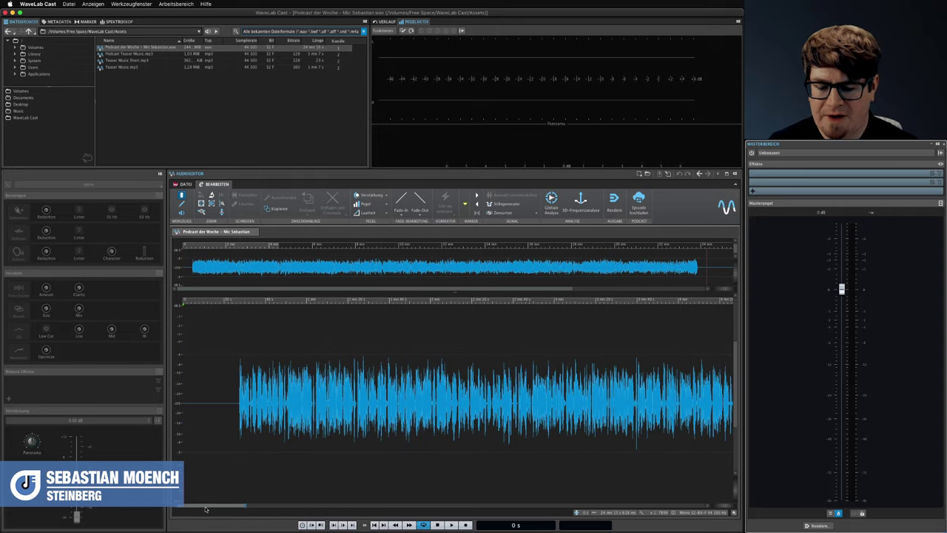
{"action": "left_click", "coordinate": [236, 336]}
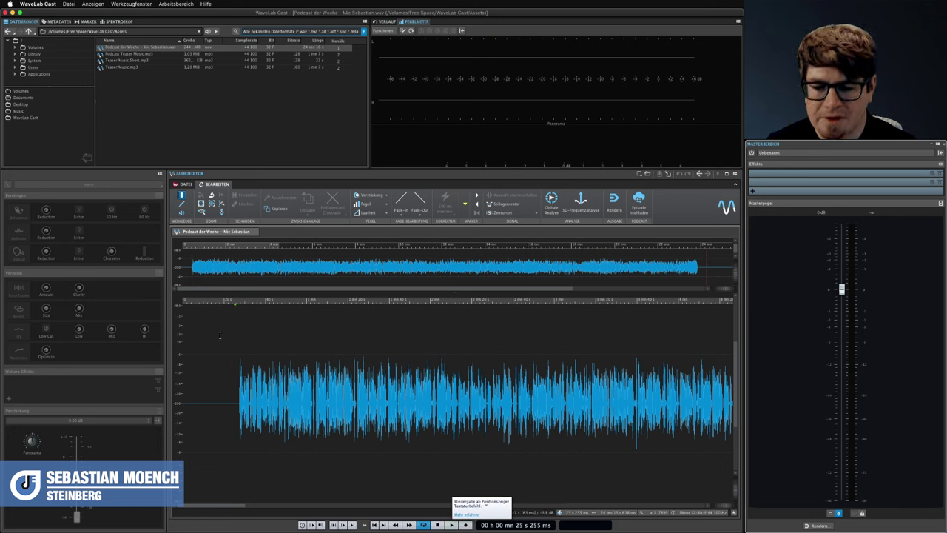
Preview from the cursor, then delete the audio before it, trimming to about 23:21
{"action": "key", "text": "space"}
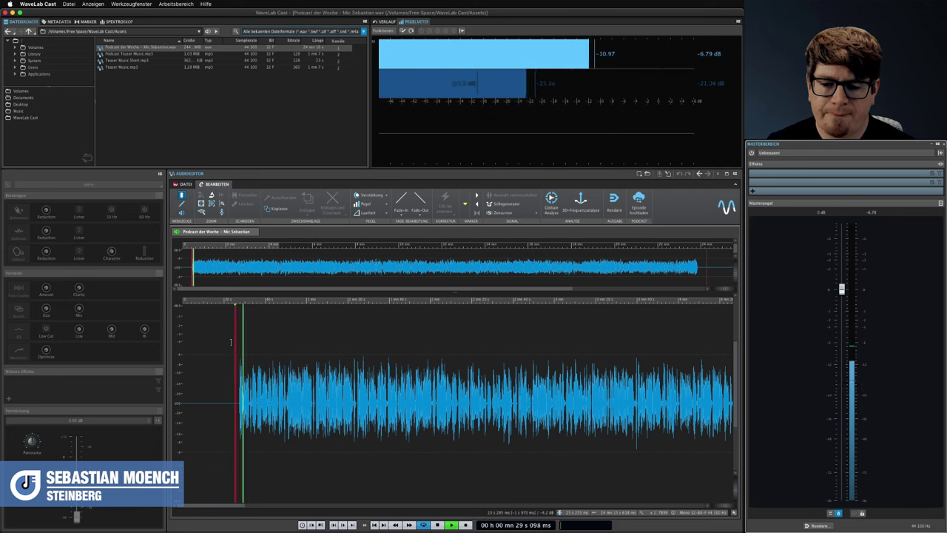
{"action": "key", "text": "space"}
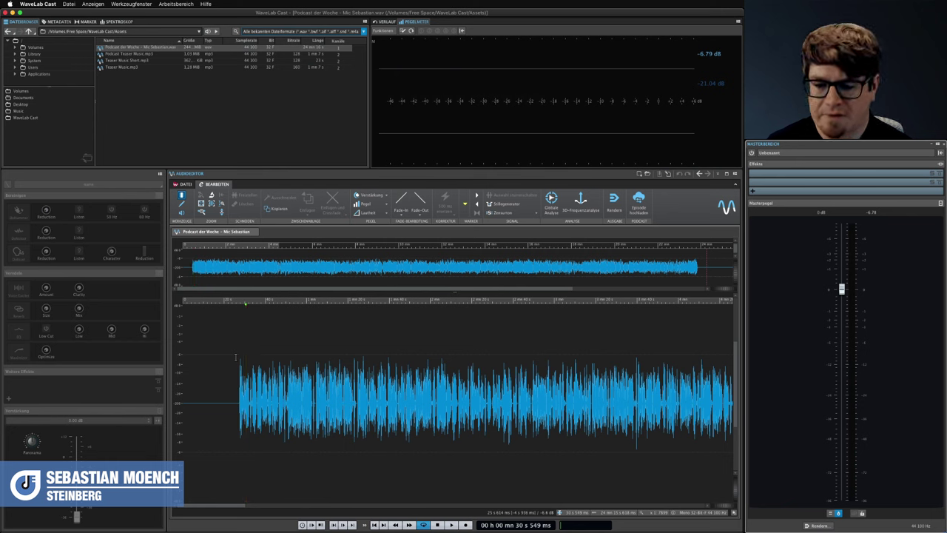
{"action": "key", "text": "Delete"}
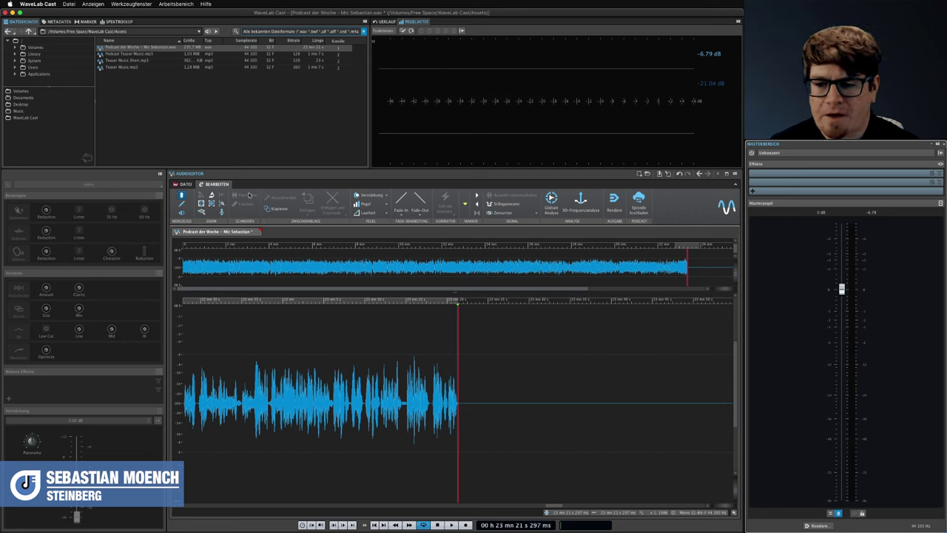
Create a custom audio montage, Unbenannt 1, with a 44 100 Hz sample rate
{"action": "left_click", "coordinate": [185, 183]}
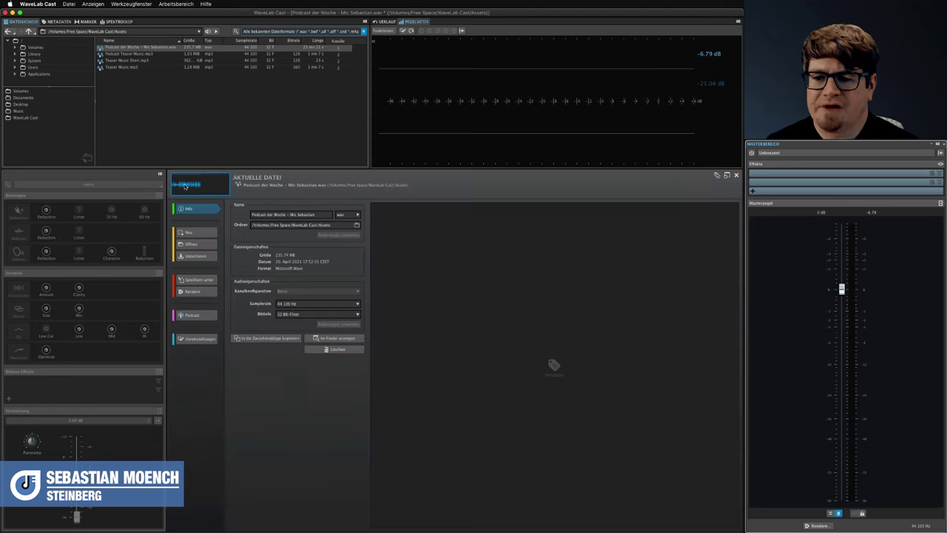
{"action": "left_click", "coordinate": [194, 233]}
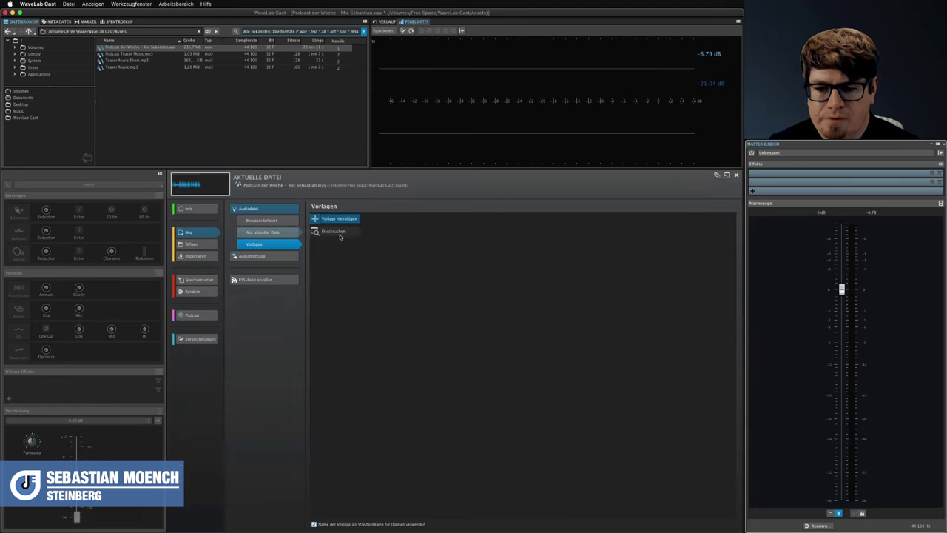
{"action": "left_click", "coordinate": [253, 256]}
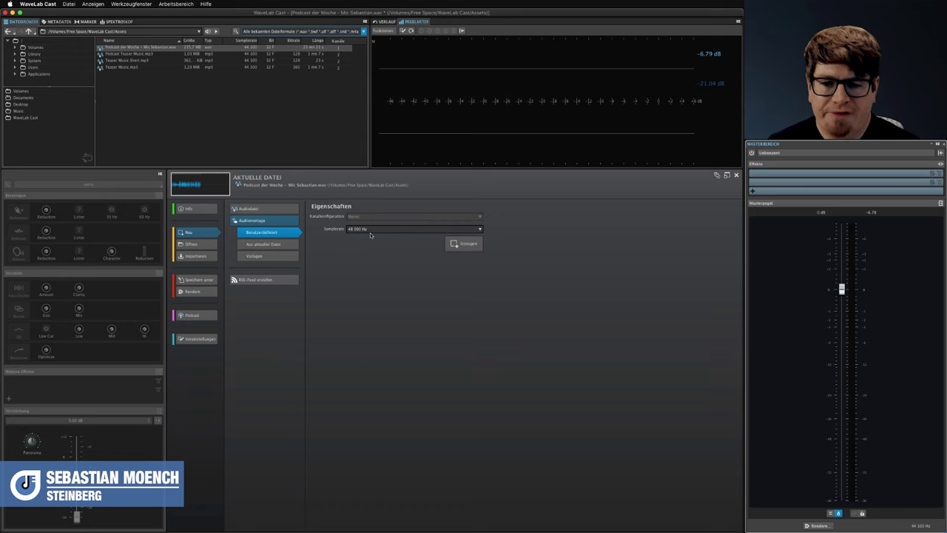
{"action": "left_click", "coordinate": [371, 231]}
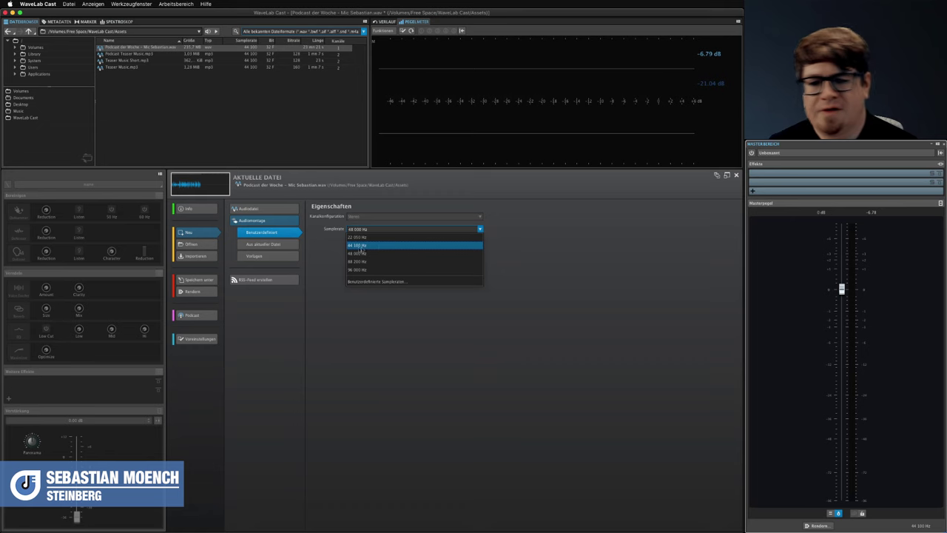
{"action": "left_click", "coordinate": [372, 245]}
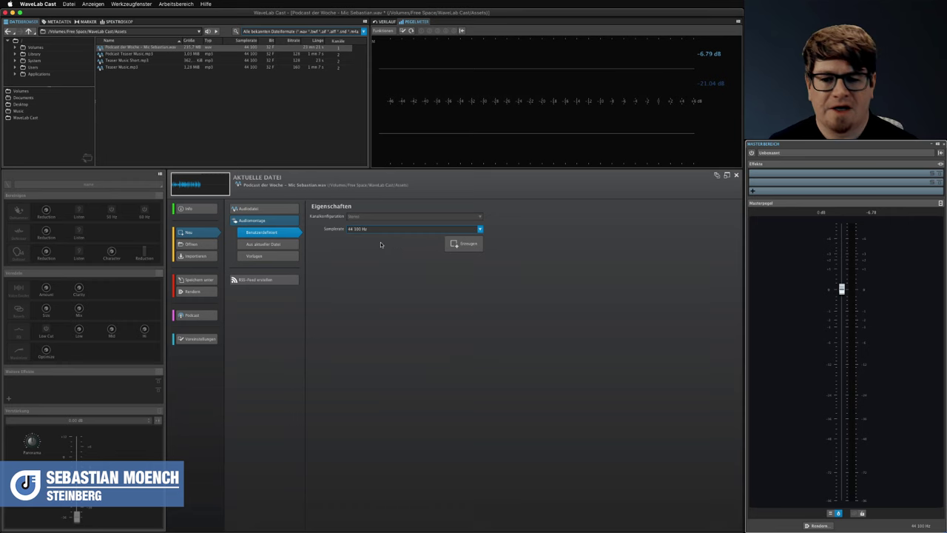
{"action": "key", "text": "Return"}
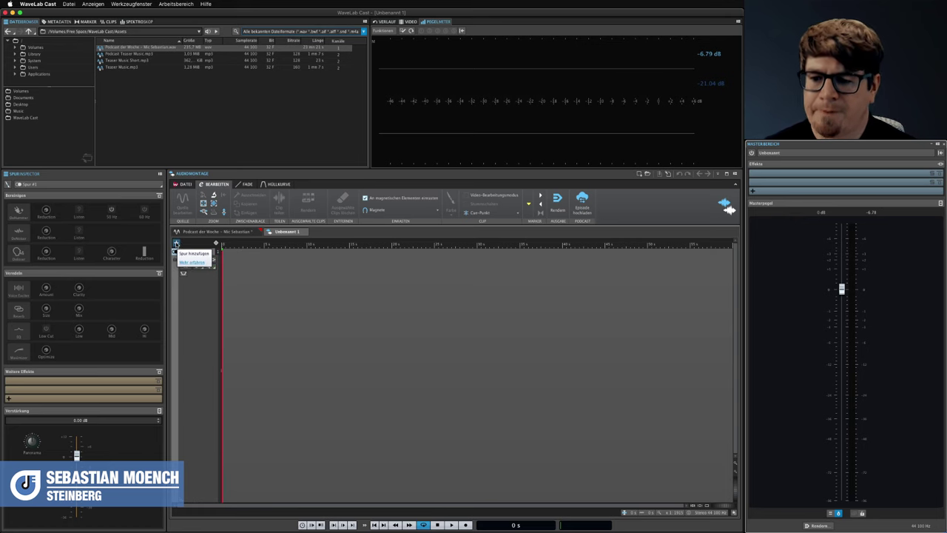
Add a mono track to the montage and name it Sebastian
{"action": "left_click", "coordinate": [176, 243]}
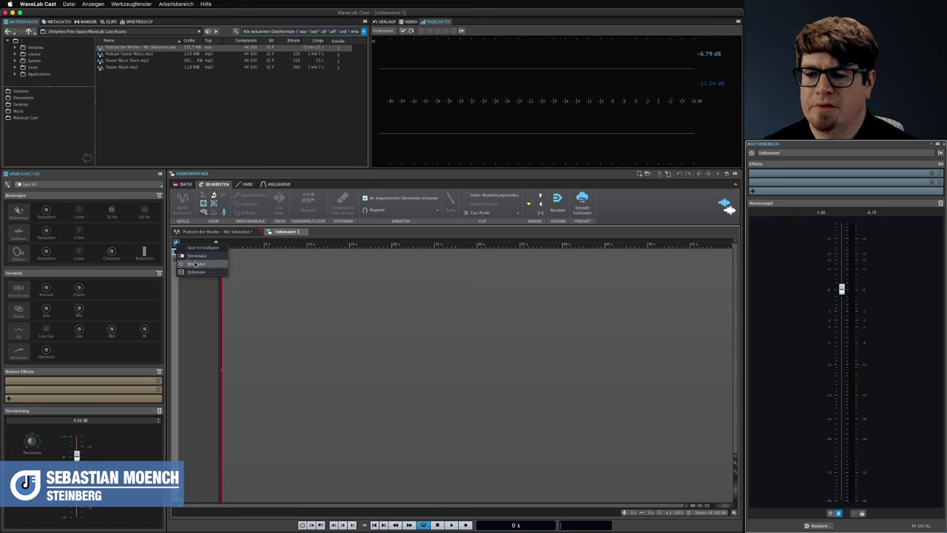
{"action": "left_click", "coordinate": [195, 264]}
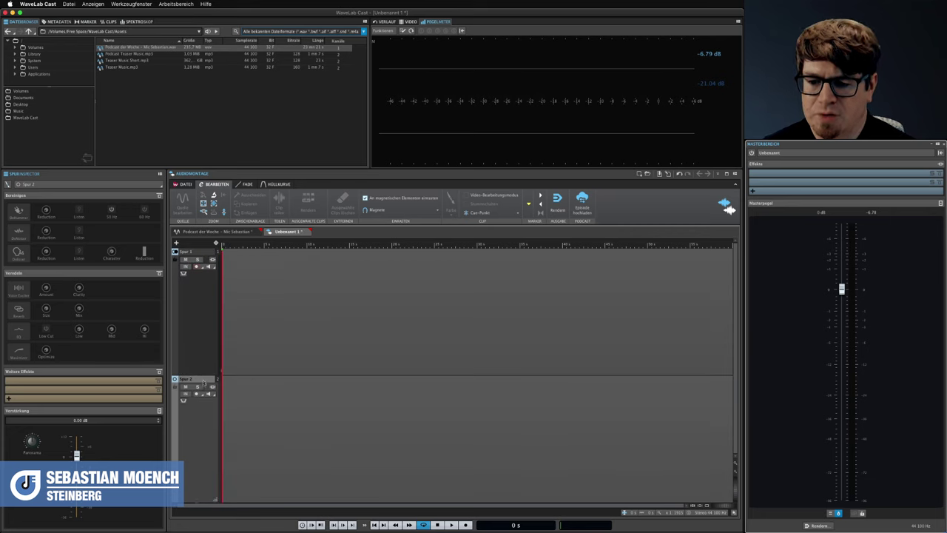
{"action": "mouse_move", "coordinate": [194, 380]}
{"action": "left_mouse_down"}
{"action": "mouse_move", "coordinate": [198, 249]}
{"action": "mouse_move", "coordinate": [186, 381]}
{"action": "left_mouse_up"}
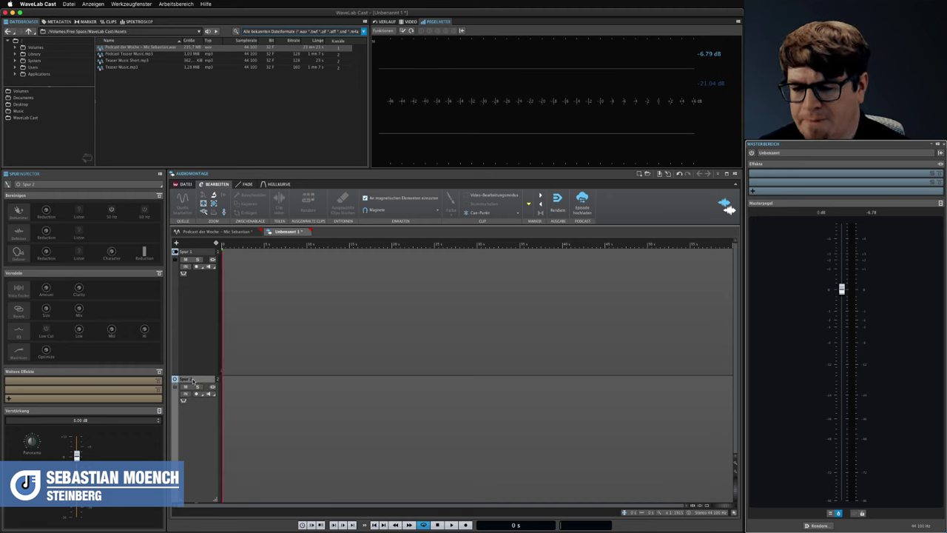
{"action": "double_click", "coordinate": [186, 380]}
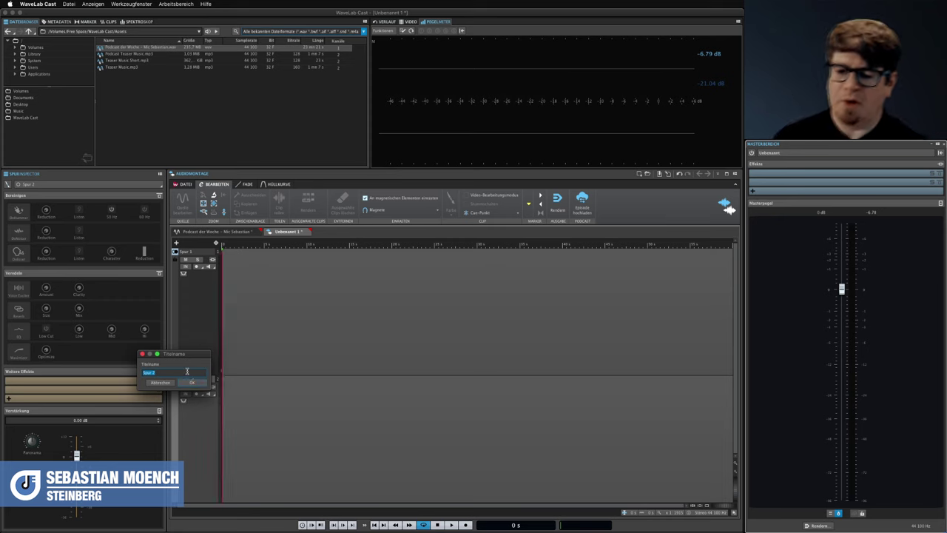
{"action": "left_click_drag", "start_coordinate": [186, 355], "coordinate": [201, 404]}
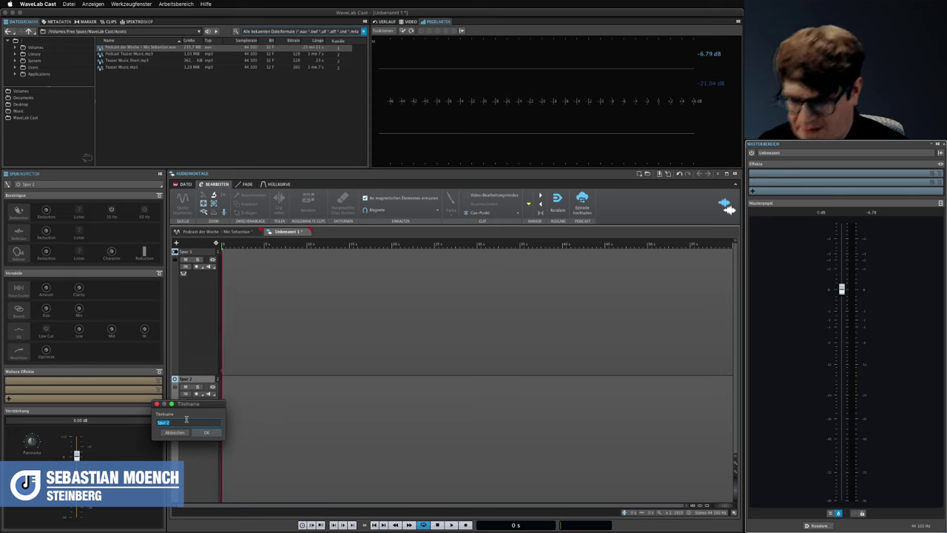
{"action": "type", "text": "Sebastian"}
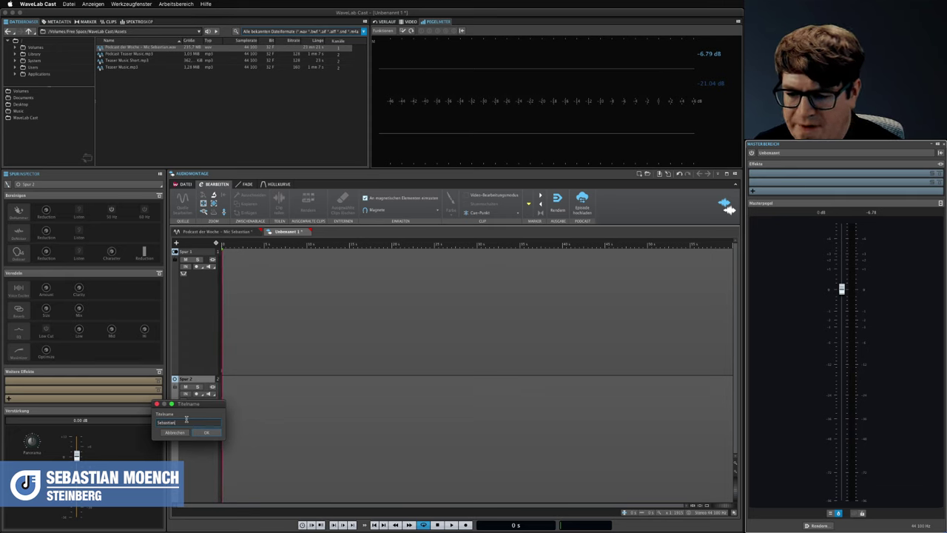
{"action": "key", "text": "Return"}
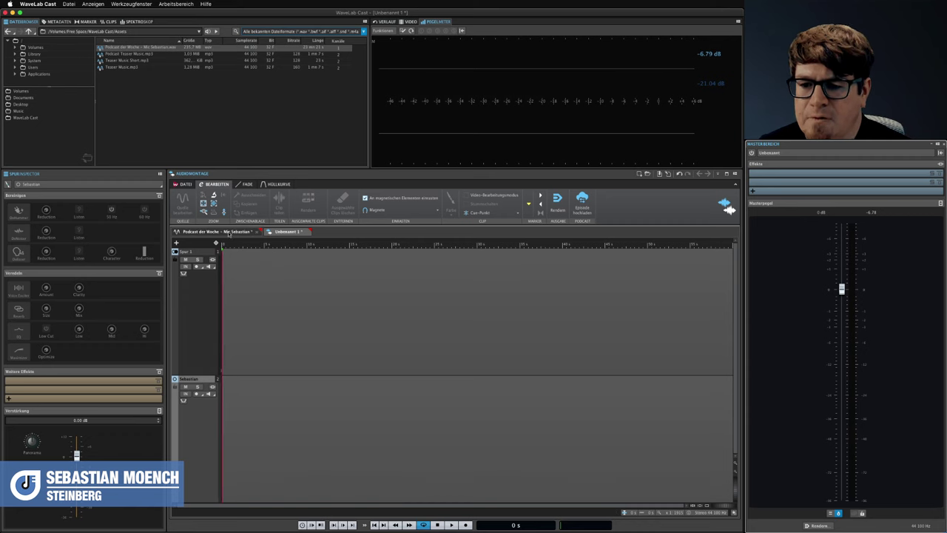
Place the Mic Sebastian recording as a clip on the Sebastian track
{"action": "left_click_drag", "start_coordinate": [229, 234], "coordinate": [237, 433]}
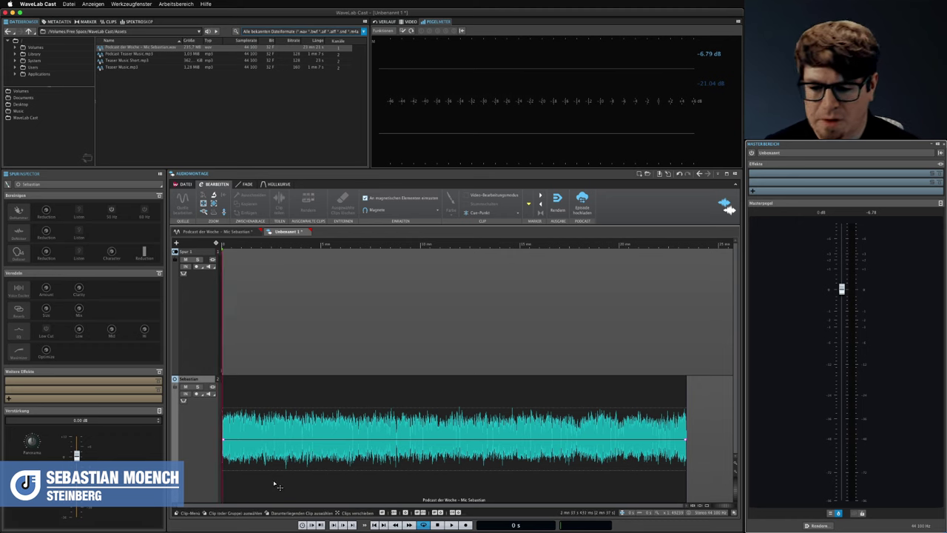
{"action": "left_click", "coordinate": [275, 484]}
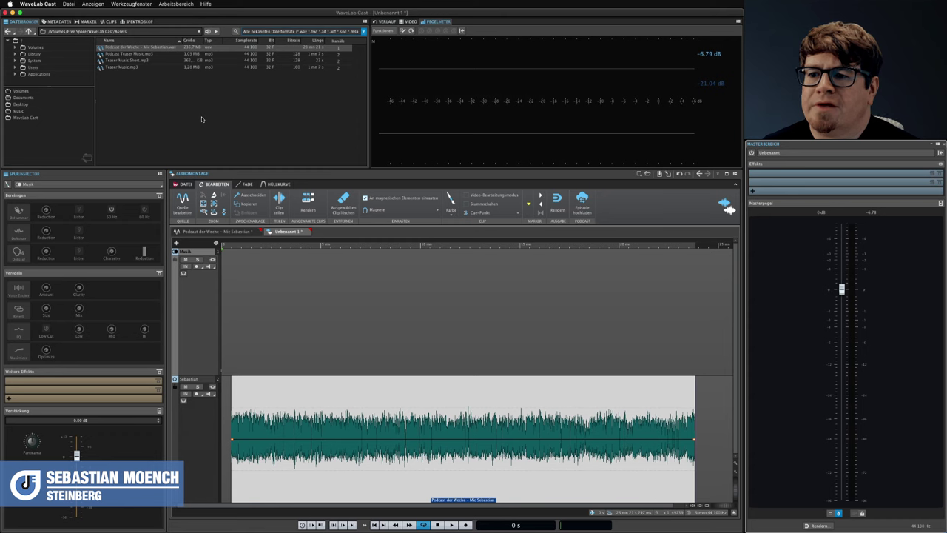
{"action": "left_click", "coordinate": [134, 67]}
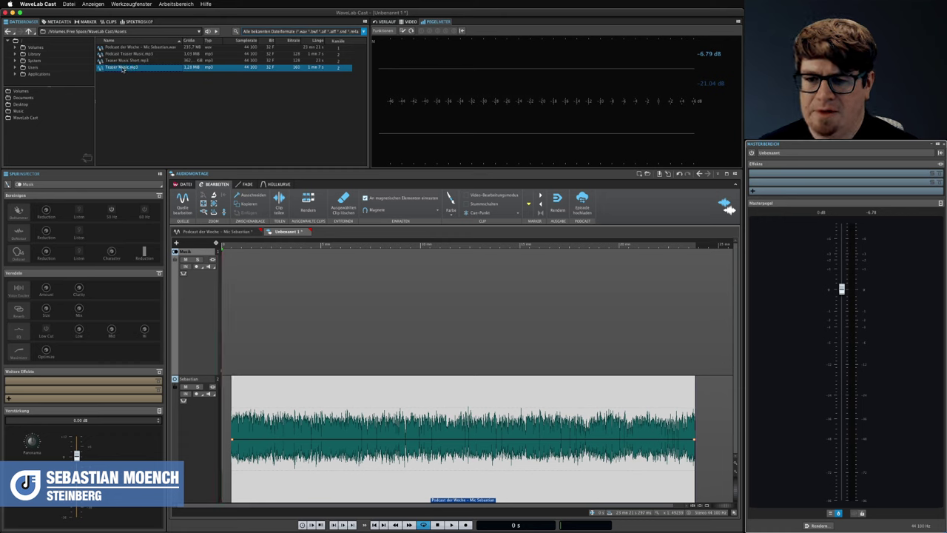
Put Teaser Music.mp3 on the Musik track and snap the Sebastian clip to its end
{"action": "left_click_drag", "start_coordinate": [123, 69], "coordinate": [243, 296]}
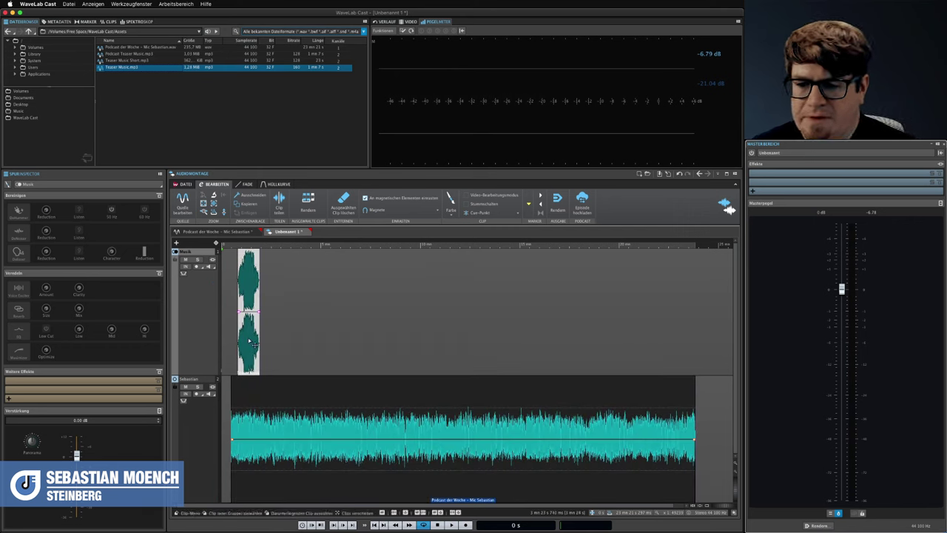
{"action": "scroll", "coordinate": [342, 479], "scroll_direction": "up", "scroll_amount": 5}
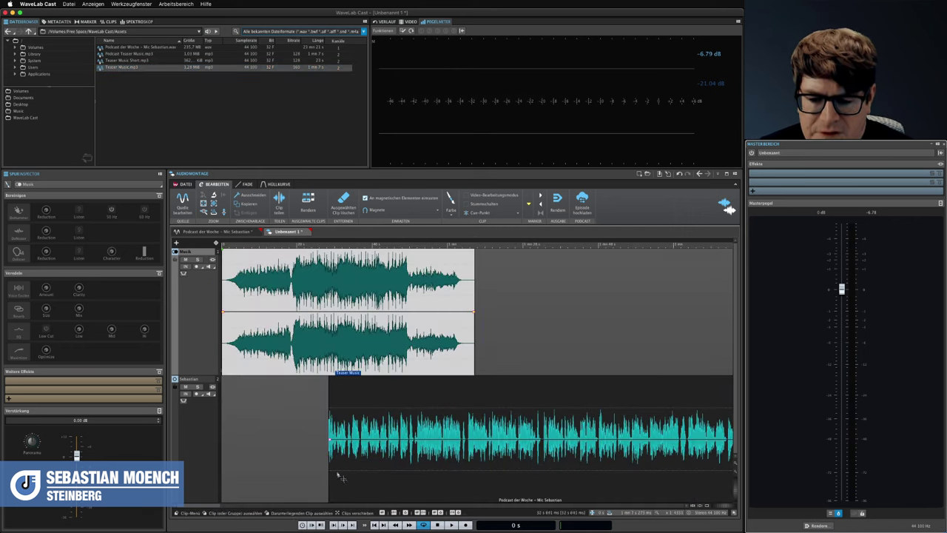
{"action": "left_click_drag", "start_coordinate": [341, 481], "coordinate": [487, 480]}
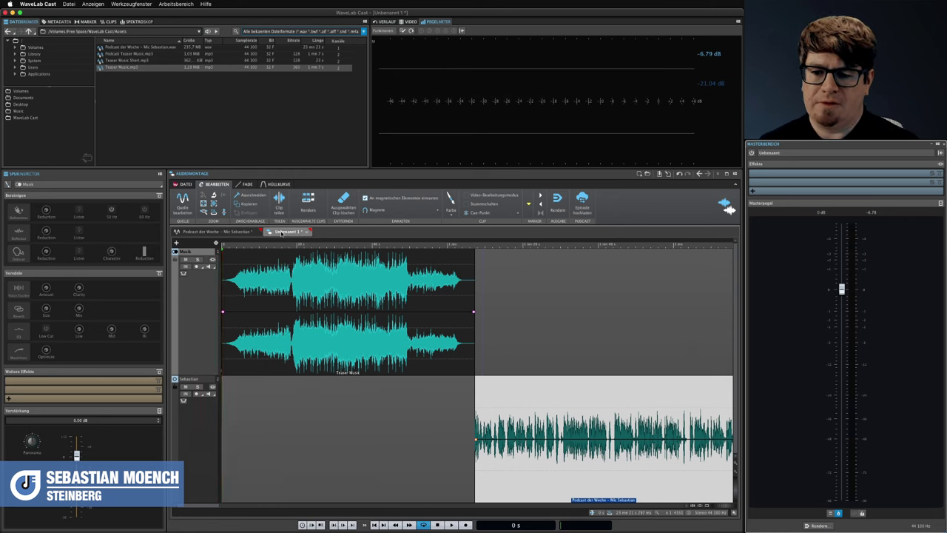
Play back the montage opening, then set the edit position inside the teaser music
{"action": "left_click", "coordinate": [281, 233]}
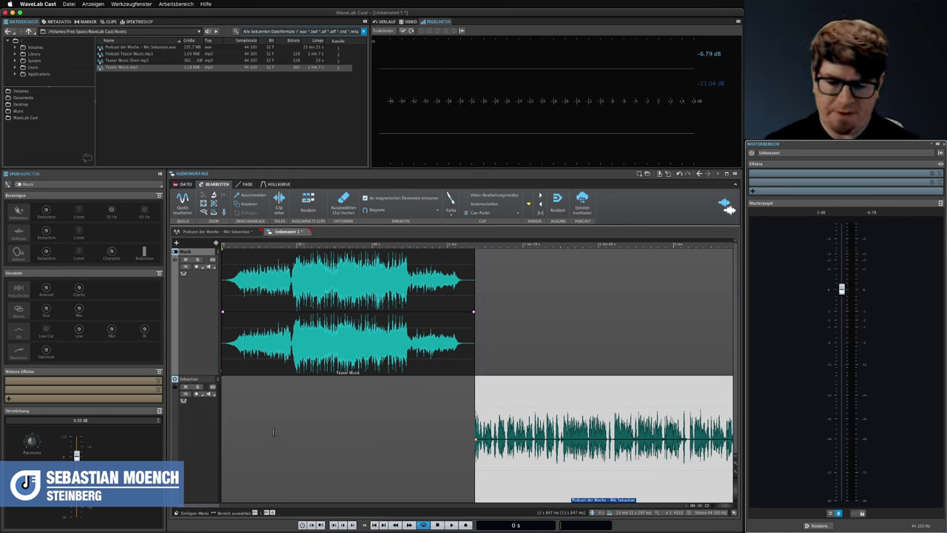
{"action": "key", "text": "space"}
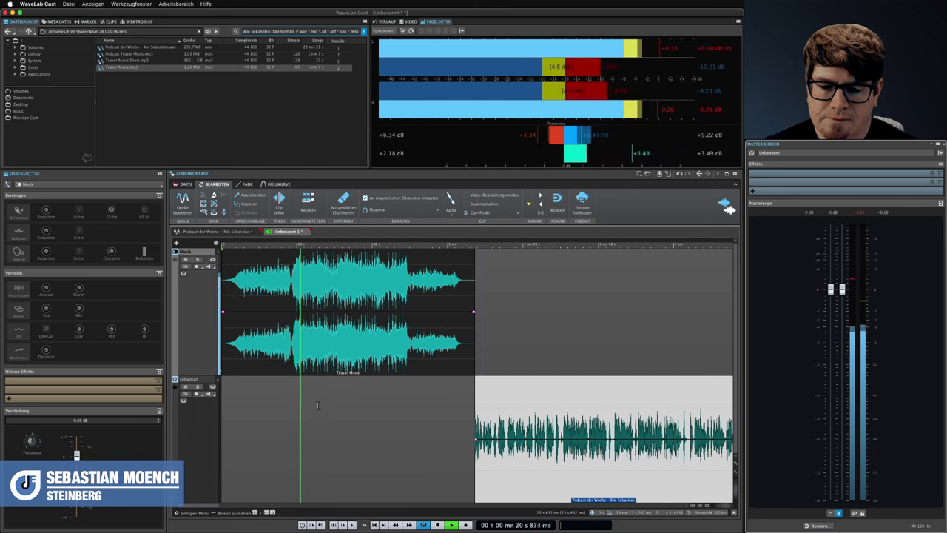
{"action": "key", "text": "space"}
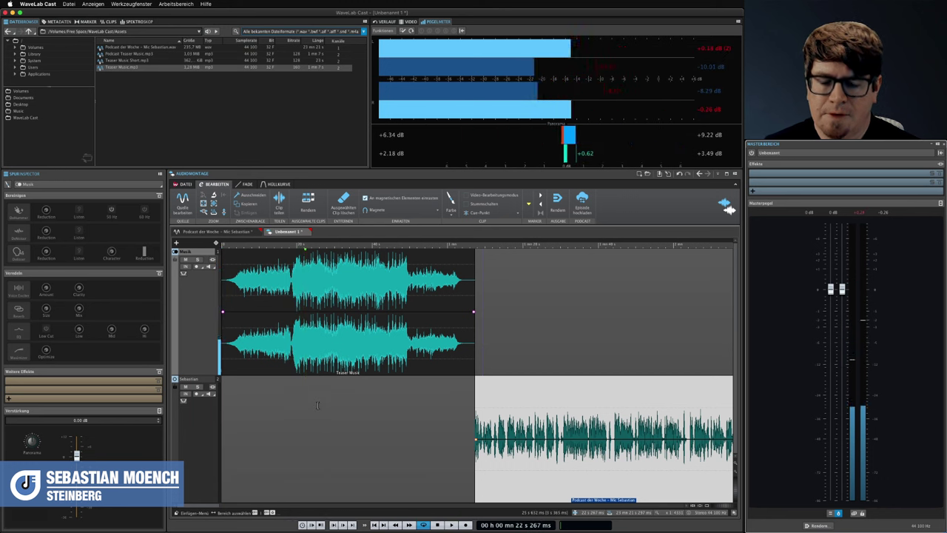
{"action": "left_click", "coordinate": [306, 392]}
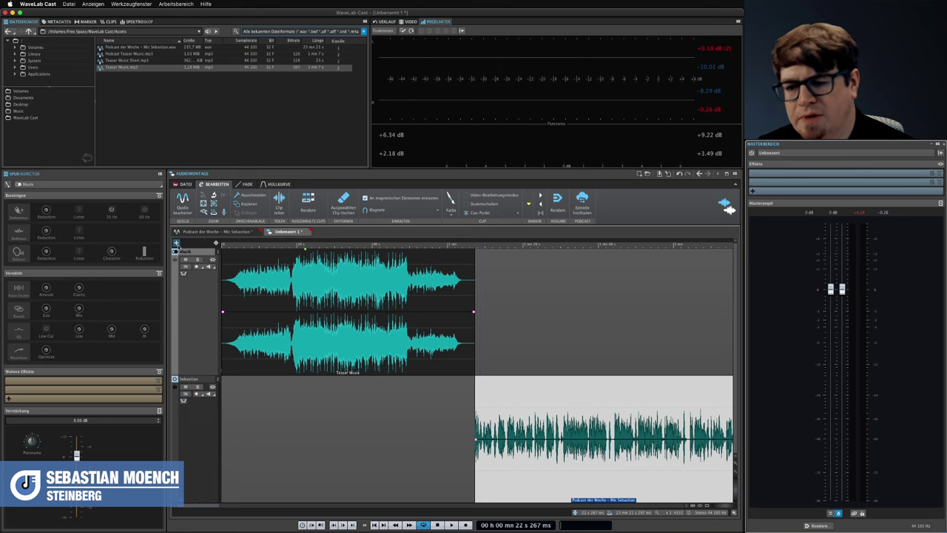
Add a new mono track named Vorspann
{"action": "left_click", "coordinate": [176, 243]}
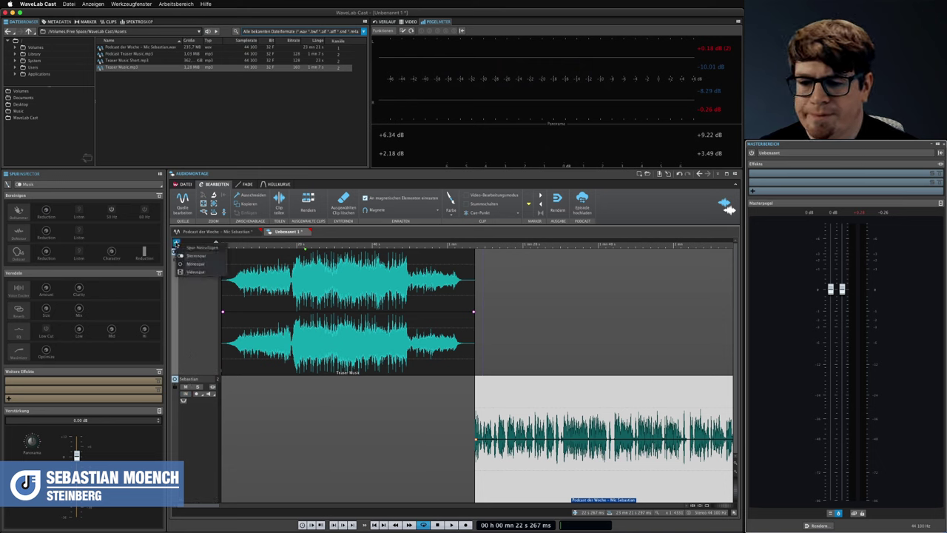
{"action": "left_click", "coordinate": [189, 264]}
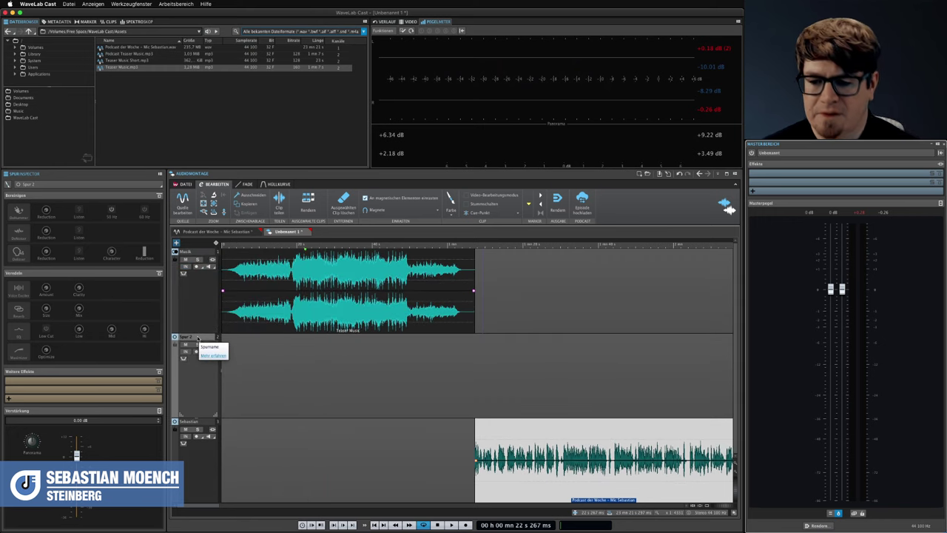
{"action": "double_click", "coordinate": [196, 338]}
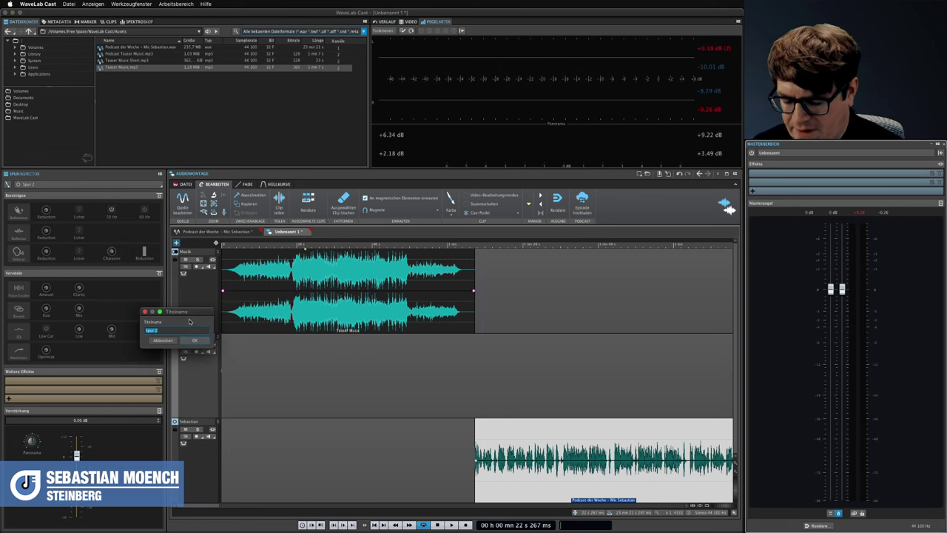
{"action": "type", "text": "Vorspann"}
{"action": "key", "text": "Return"}
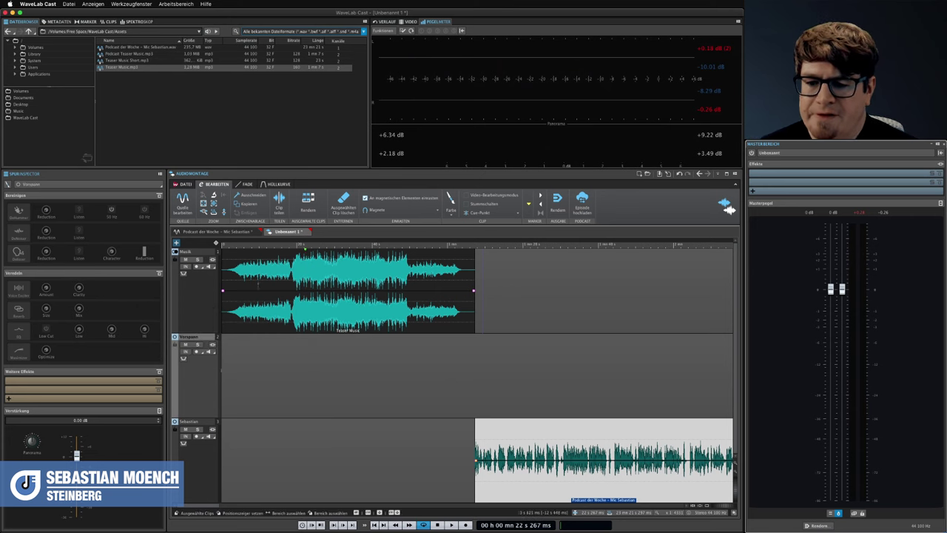
{"action": "scroll", "coordinate": [258, 246], "scroll_direction": "down", "scroll_amount": 1}
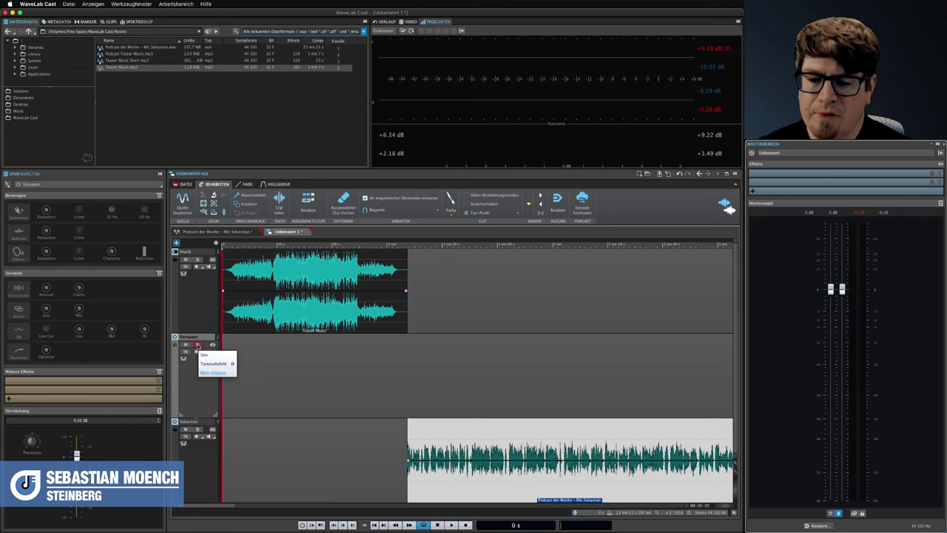
Solo the Vorspann track with its S button
{"action": "left_click", "coordinate": [197, 345]}
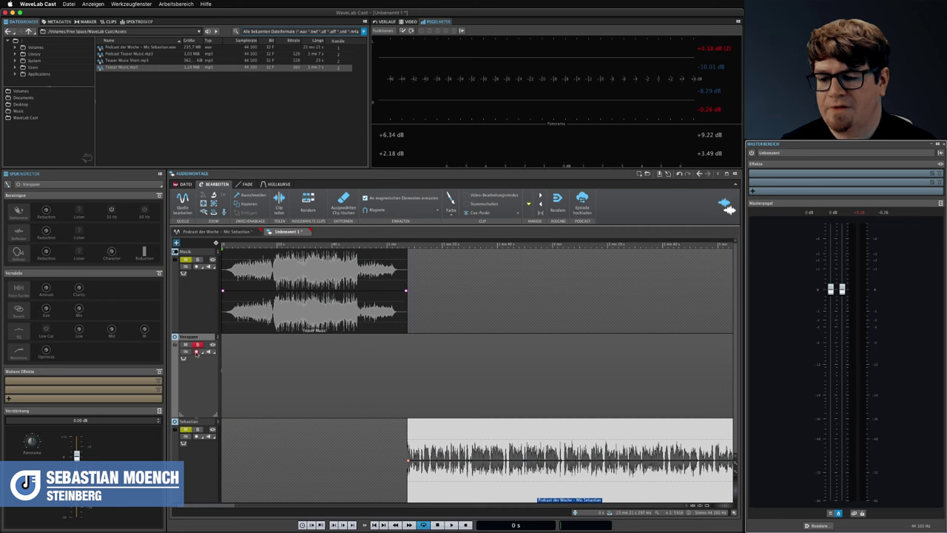
Set the Vorspann track's input to UR24C Input Mono 1
{"action": "left_click", "coordinate": [197, 352]}
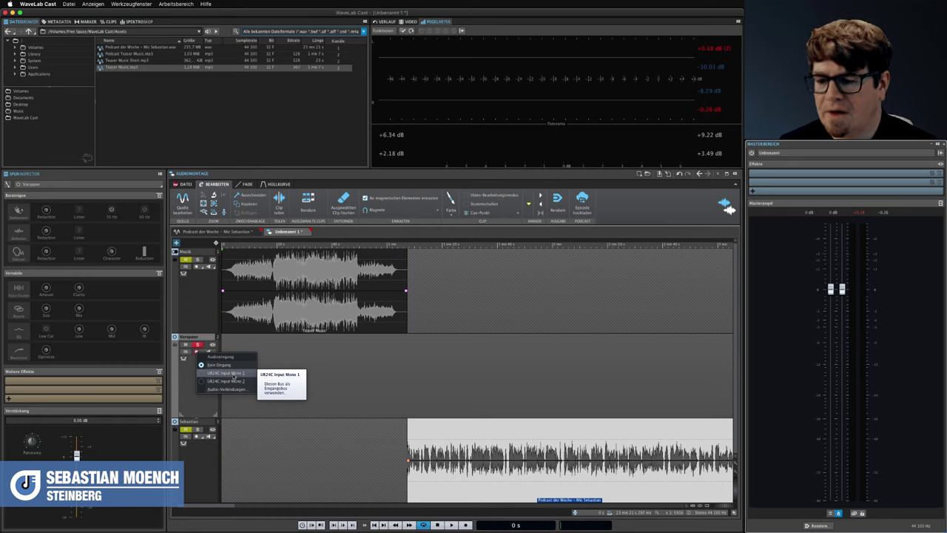
{"action": "left_click", "coordinate": [224, 373]}
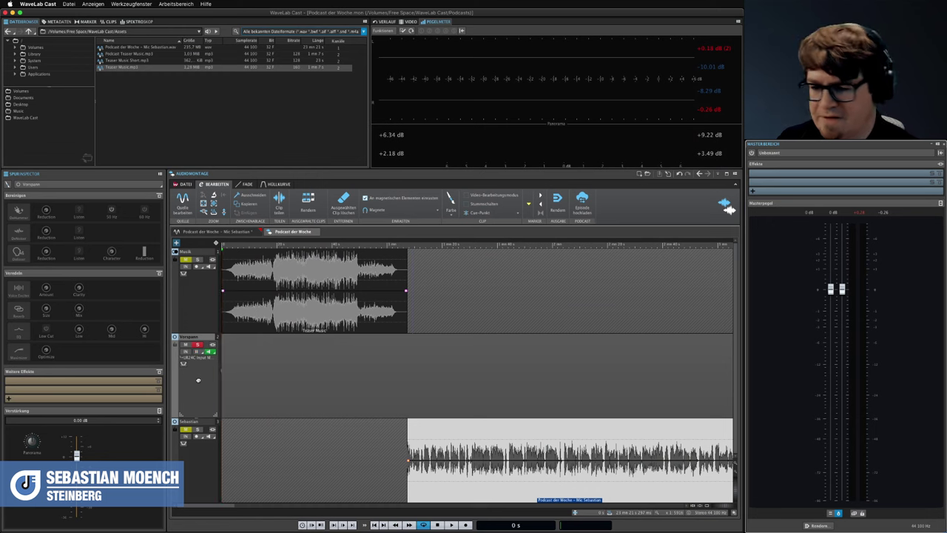
Record a short spoken intro onto the Vorspann track, stopping around 26 seconds
{"action": "key", "text": "KP_Multiply"}
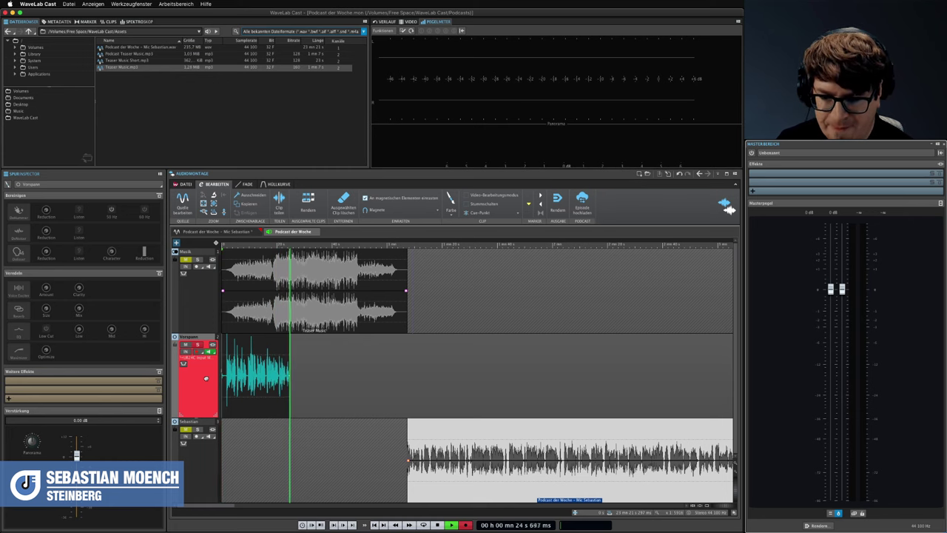
{"action": "key", "text": "space"}
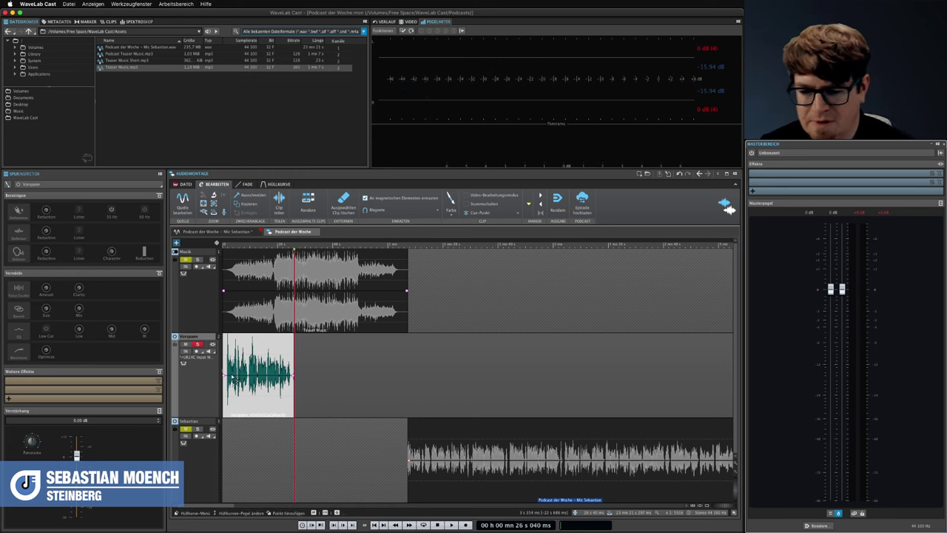
Split the Vorspann clip where speech begins and delete the silent leading piece
{"action": "double_click", "coordinate": [248, 399]}
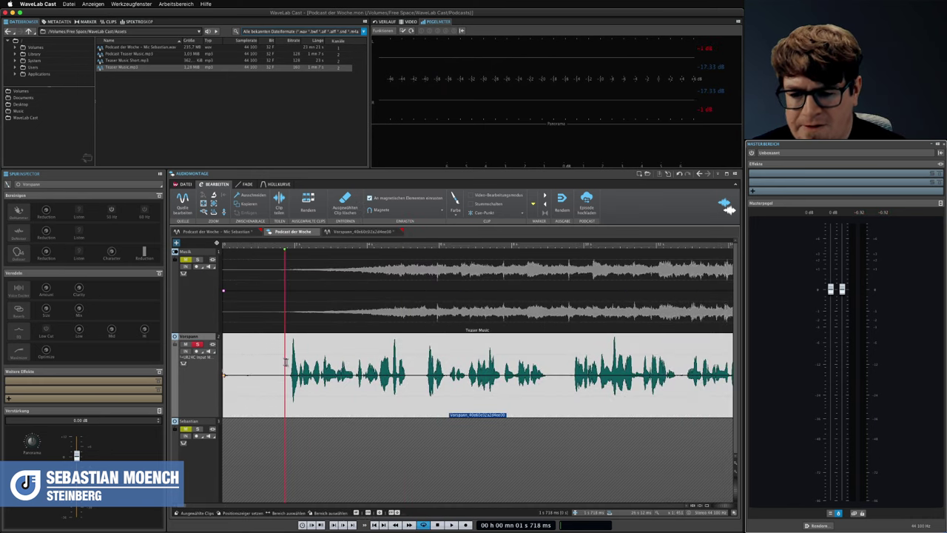
{"action": "left_click", "coordinate": [288, 361]}
{"action": "key", "text": "g"}
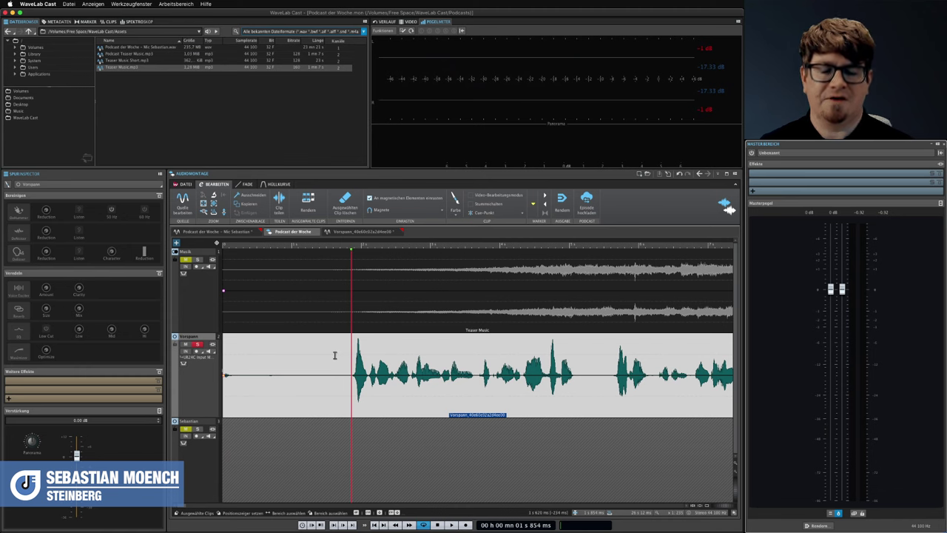
{"action": "key", "text": "s"}
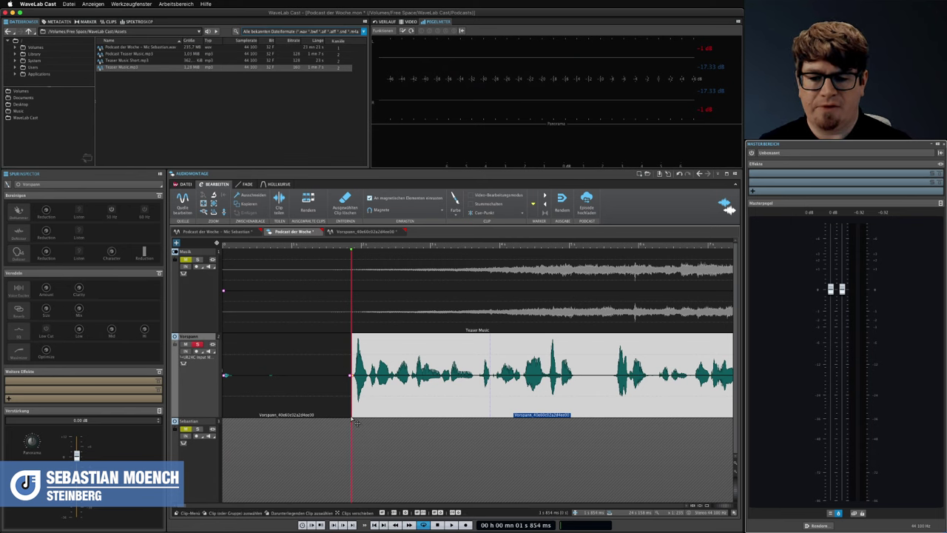
{"action": "left_click", "coordinate": [277, 407]}
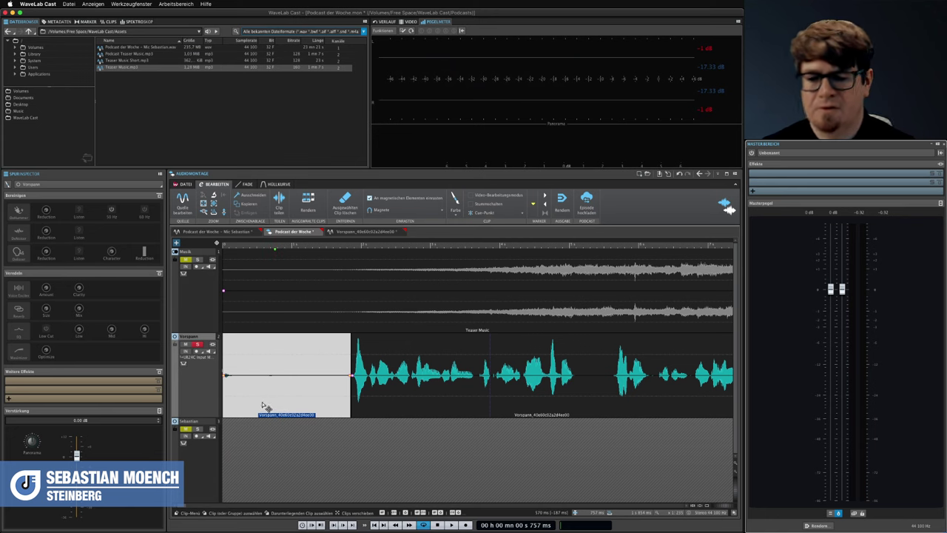
{"action": "key", "text": "Delete"}
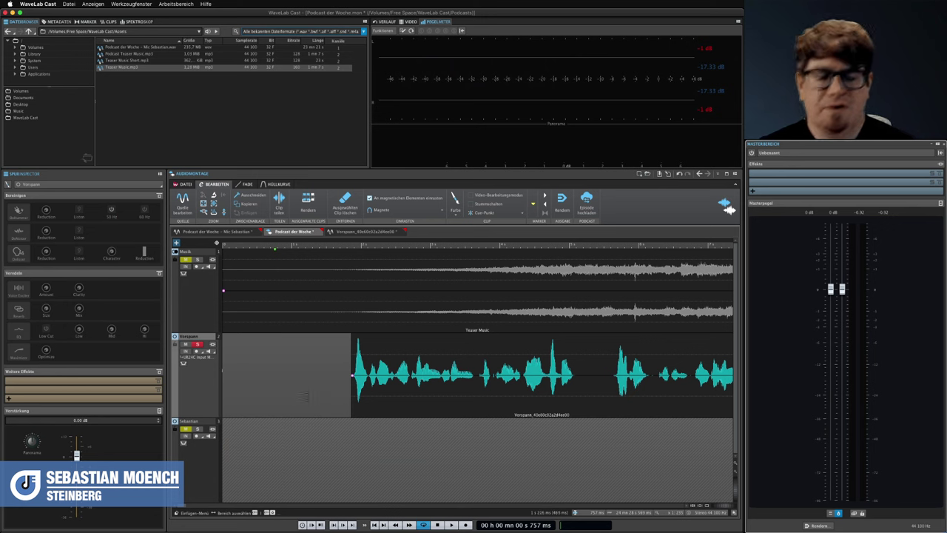
{"action": "key", "text": "g"}
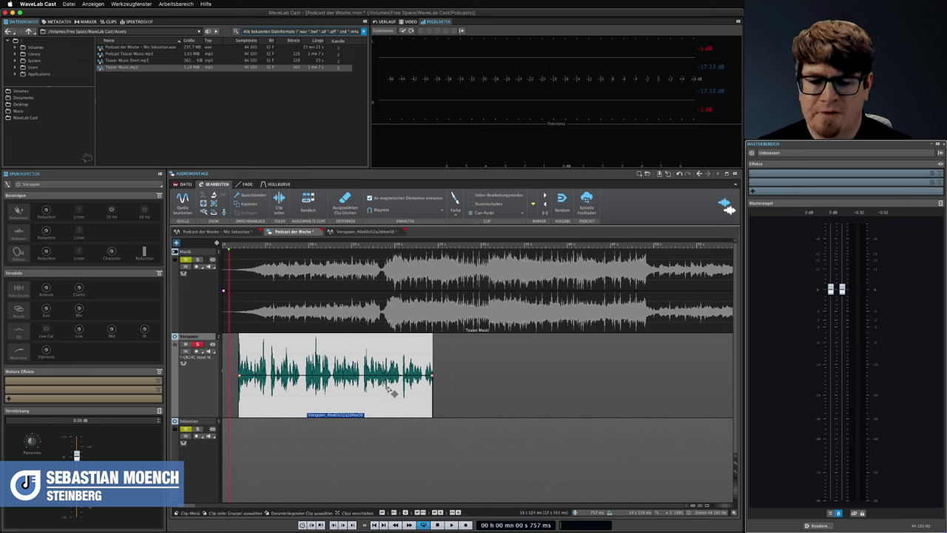
Shift the Vorspann clip a few seconds later and snap the Sebastian clip right after it
{"action": "key", "text": "g"}
{"action": "key", "text": "g"}
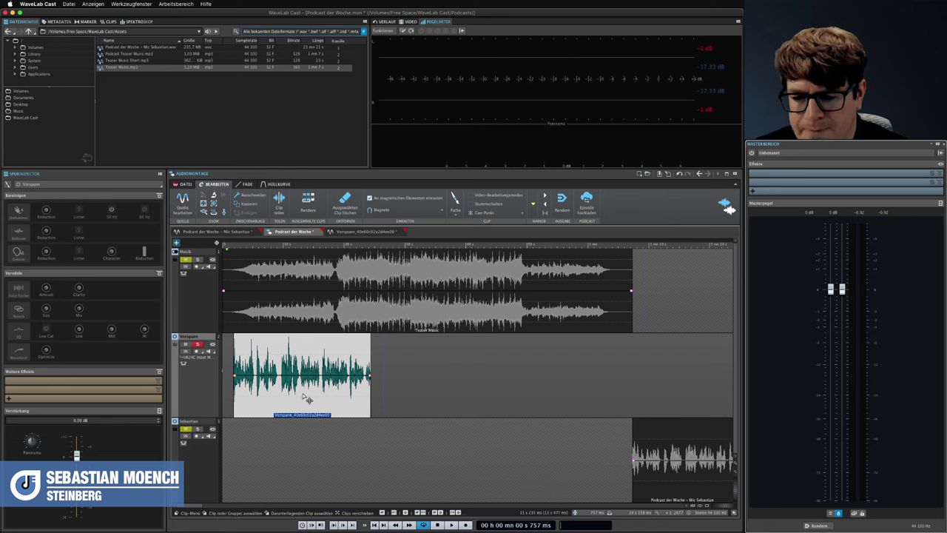
{"action": "left_click_drag", "start_coordinate": [314, 399], "coordinate": [326, 401]}
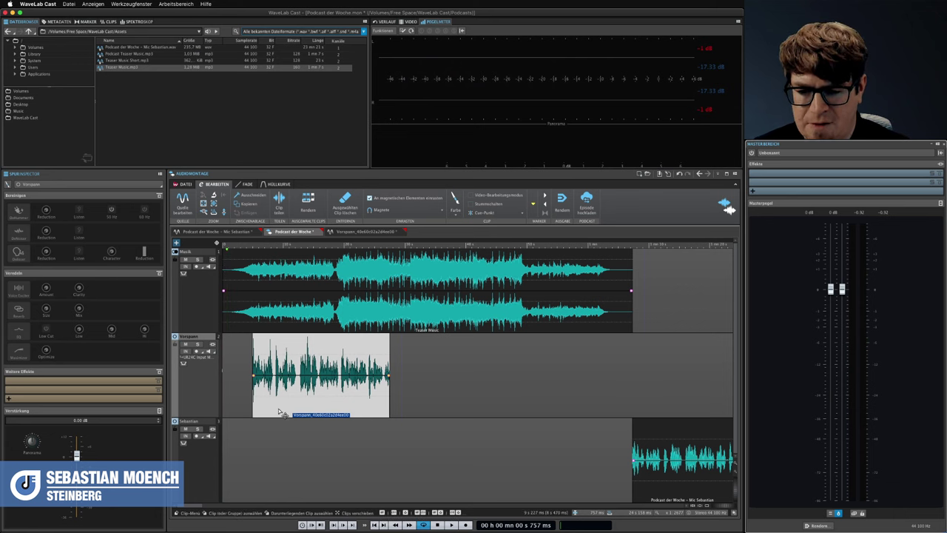
{"action": "left_click_drag", "start_coordinate": [285, 413], "coordinate": [287, 413]}
{"action": "left_click_drag", "start_coordinate": [679, 484], "coordinate": [435, 481]}
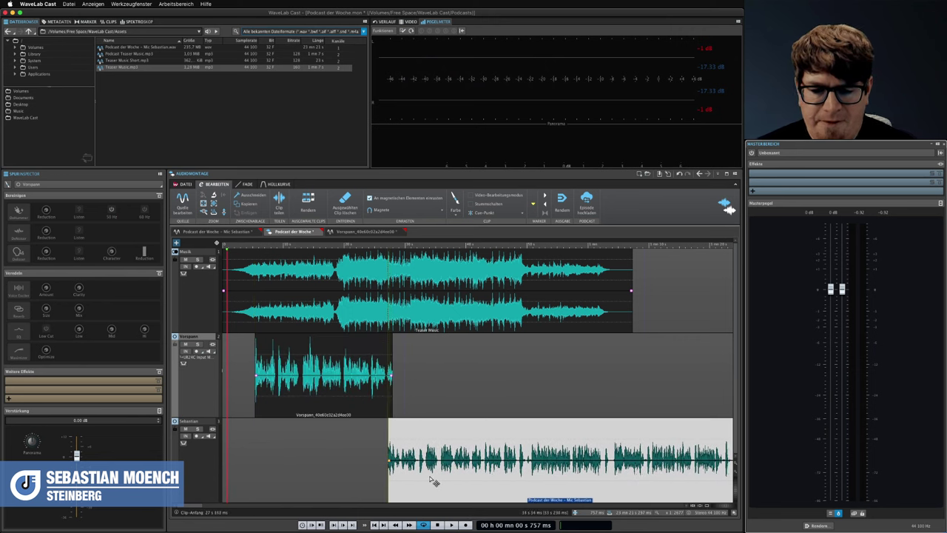
{"action": "left_click_drag", "start_coordinate": [435, 482], "coordinate": [445, 483]}
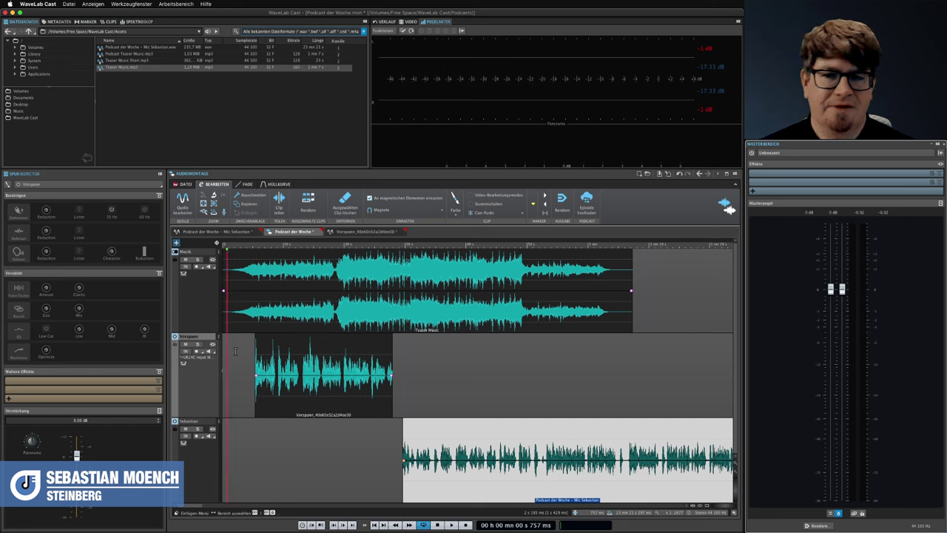
{"action": "left_click", "coordinate": [233, 347]}
{"action": "key", "text": "space"}
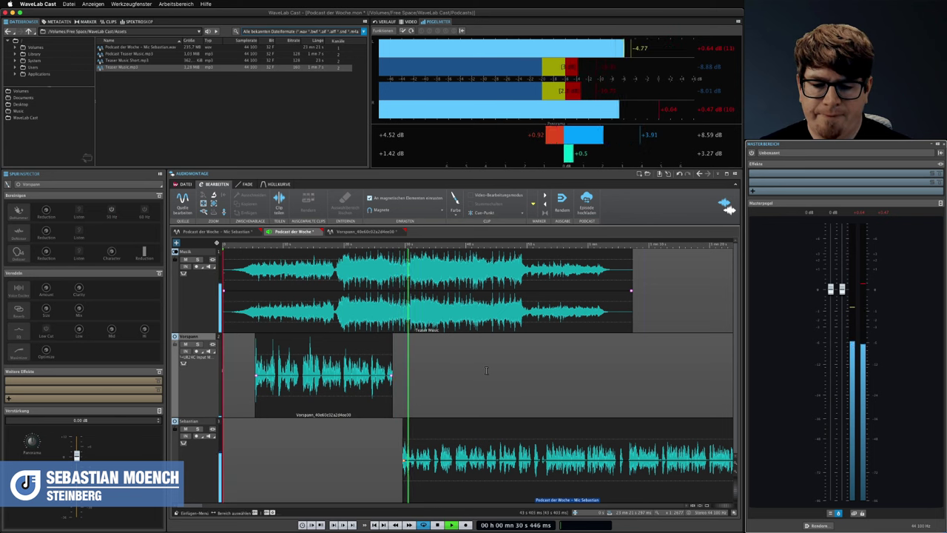
{"action": "key", "text": "space"}
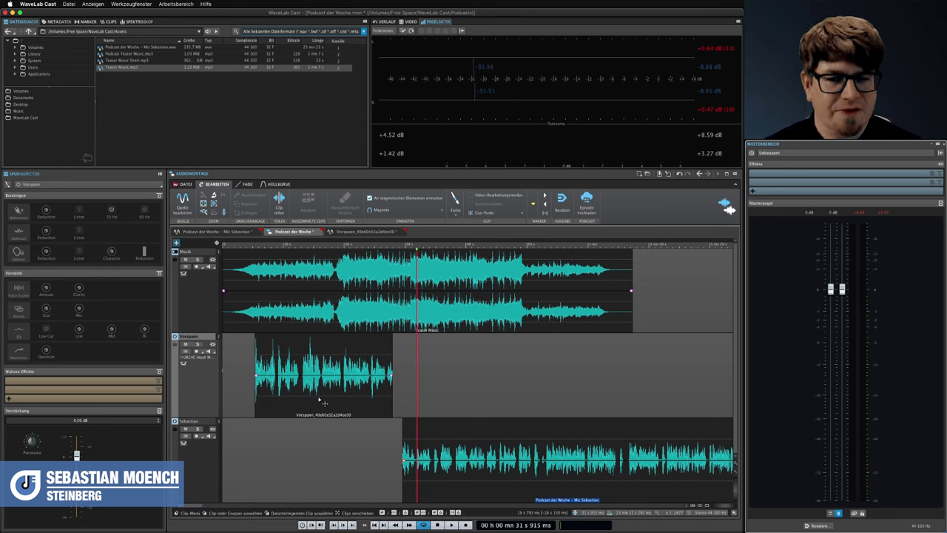
{"action": "left_click", "coordinate": [232, 362]}
{"action": "left_click", "coordinate": [237, 368]}
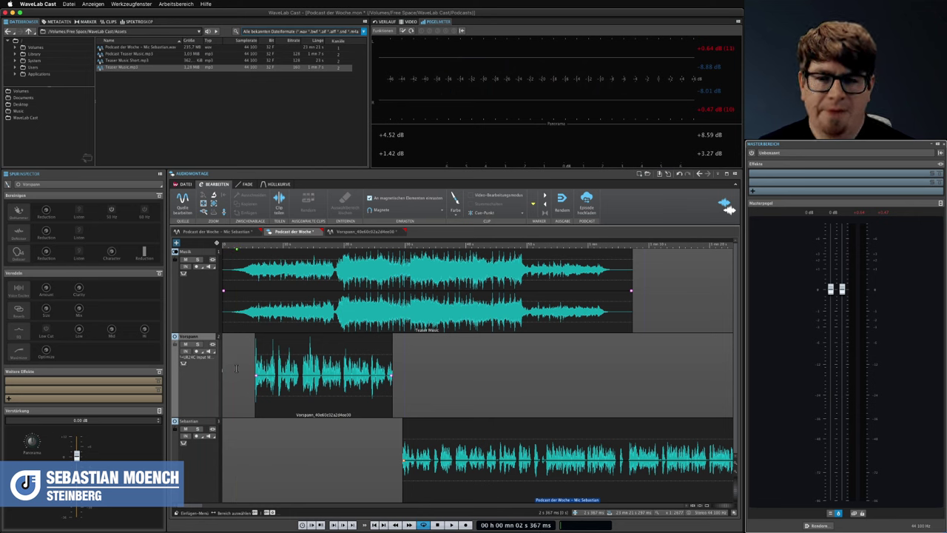
Select the Vorspann clip and bring the Vorspann track's settings back into the inspector
{"action": "left_click", "coordinate": [286, 398]}
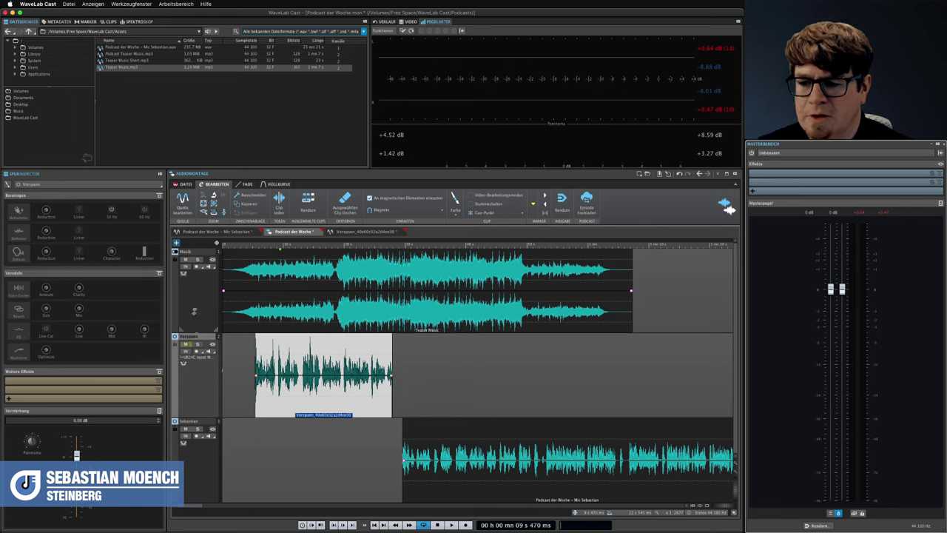
{"action": "left_click", "coordinate": [194, 300]}
{"action": "left_click", "coordinate": [210, 385]}
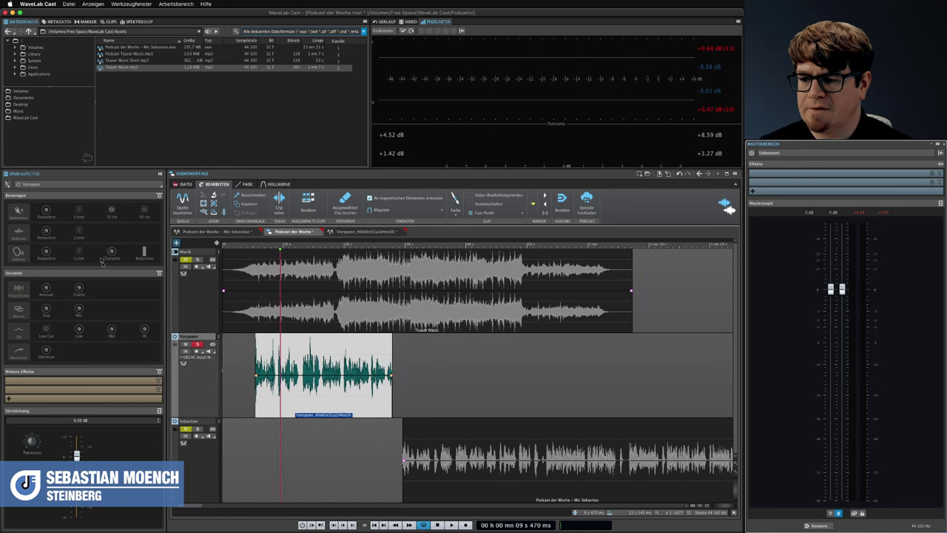
Enable the second Bereinigen cleanup module on the Vorspann track and audition it twice
{"action": "left_click", "coordinate": [18, 233]}
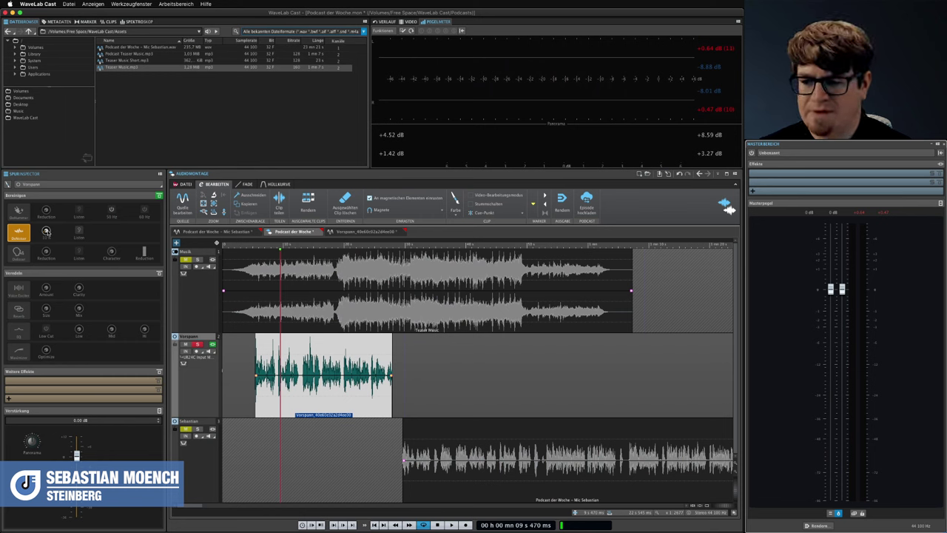
{"action": "key", "text": "space"}
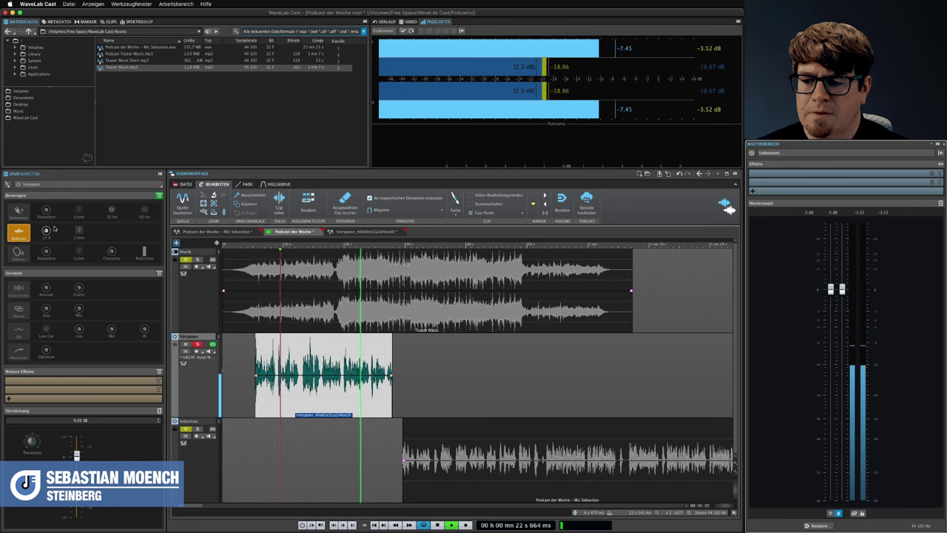
{"action": "key", "text": "space"}
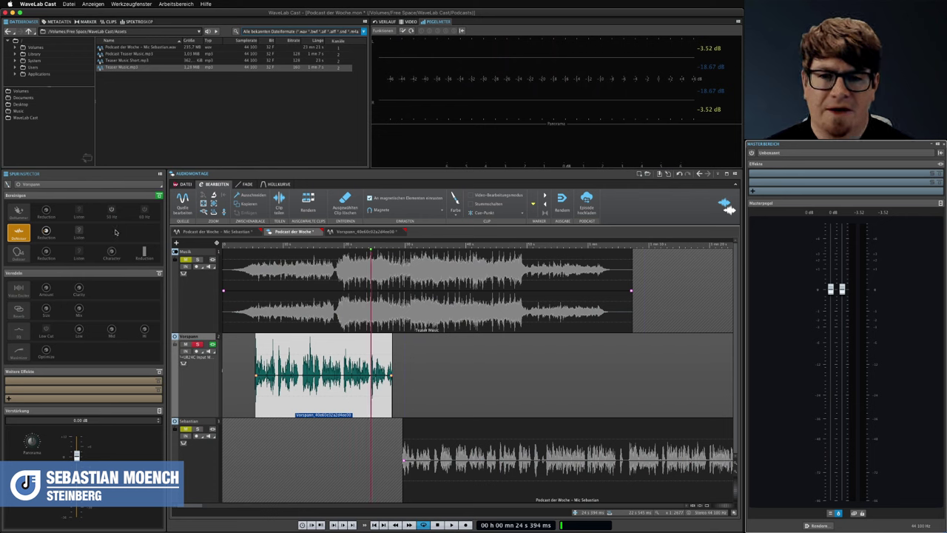
{"action": "key", "text": "space"}
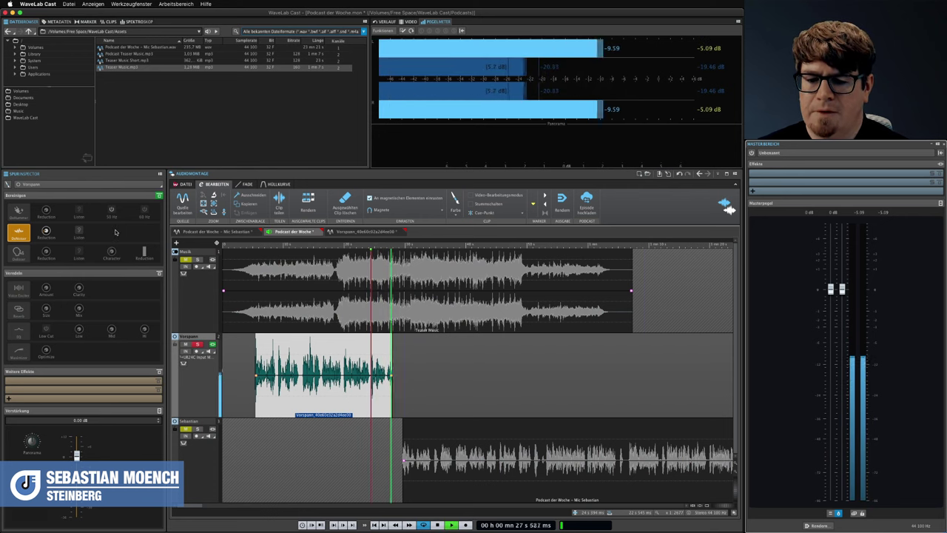
{"action": "key", "text": "space"}
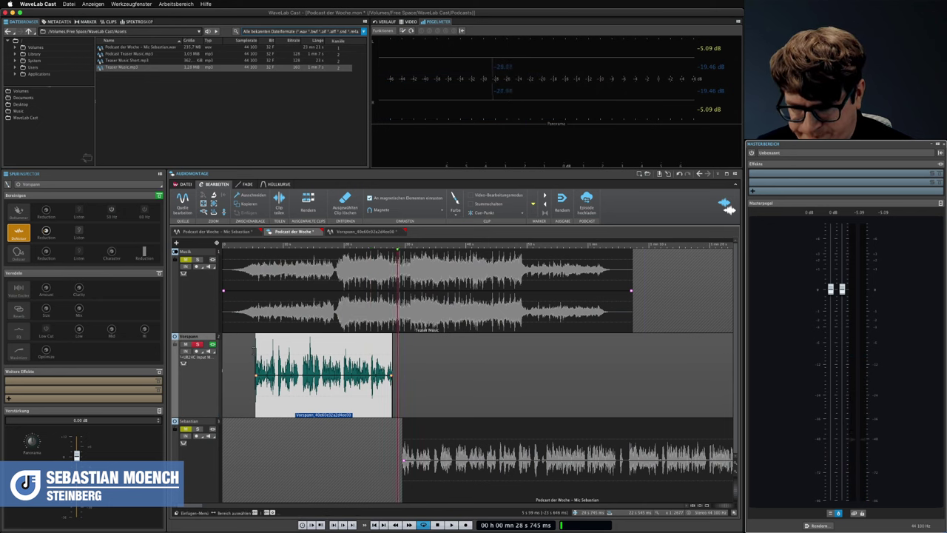
{"action": "left_click", "coordinate": [254, 347]}
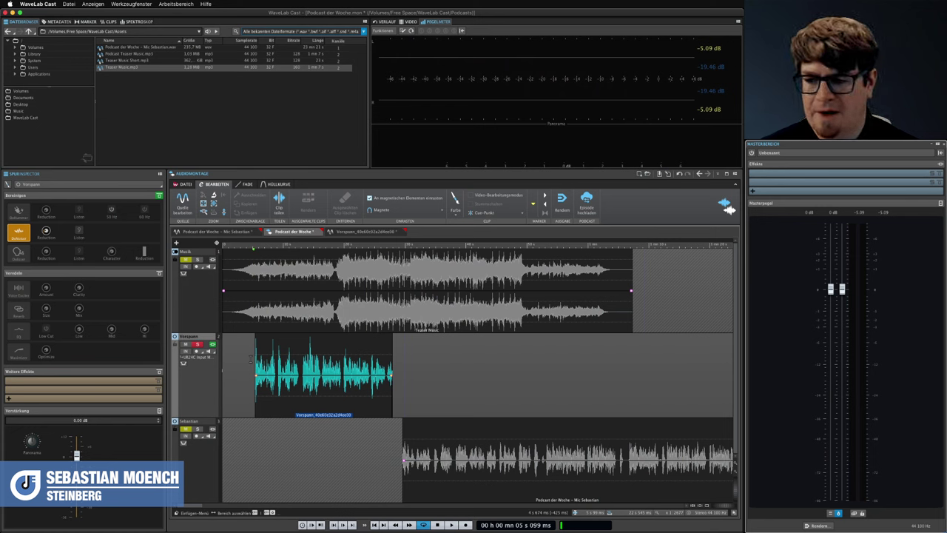
Enable the third Bereinigen module and audition it, including its Listen-only preview
{"action": "left_click", "coordinate": [20, 255]}
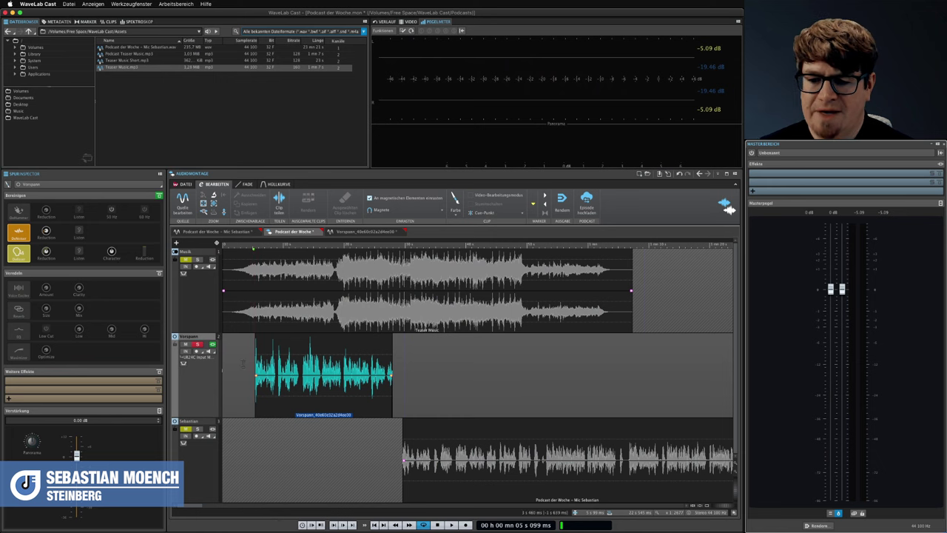
{"action": "key", "text": "space"}
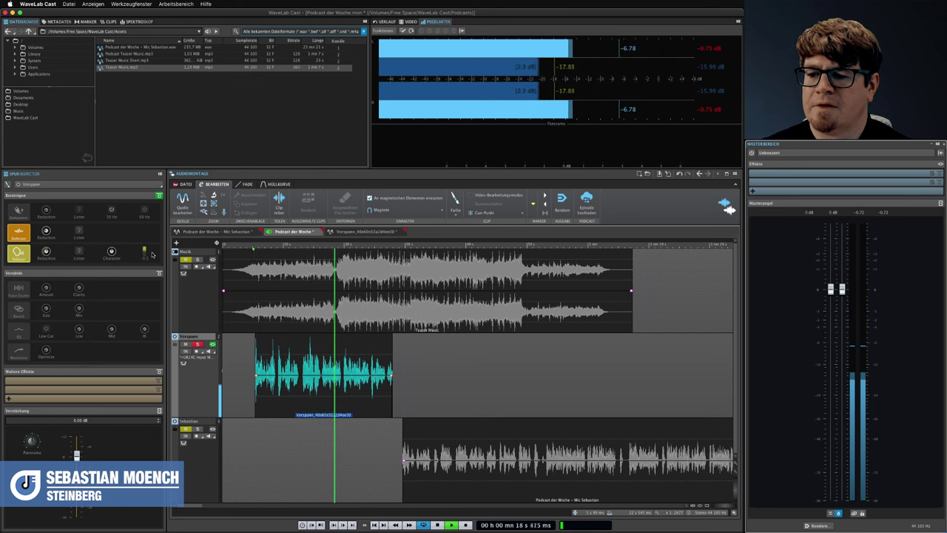
{"action": "key", "text": "space"}
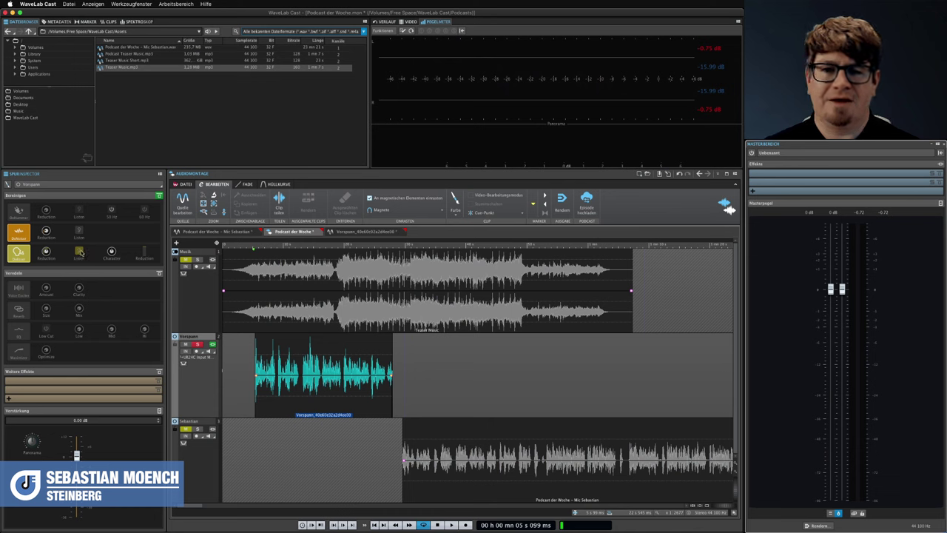
{"action": "left_click", "coordinate": [79, 252]}
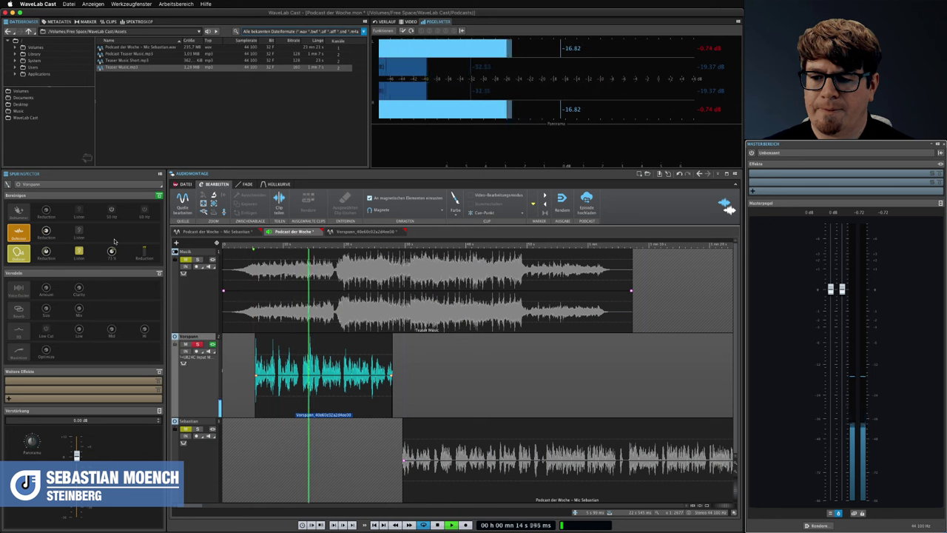
{"action": "key", "text": "space"}
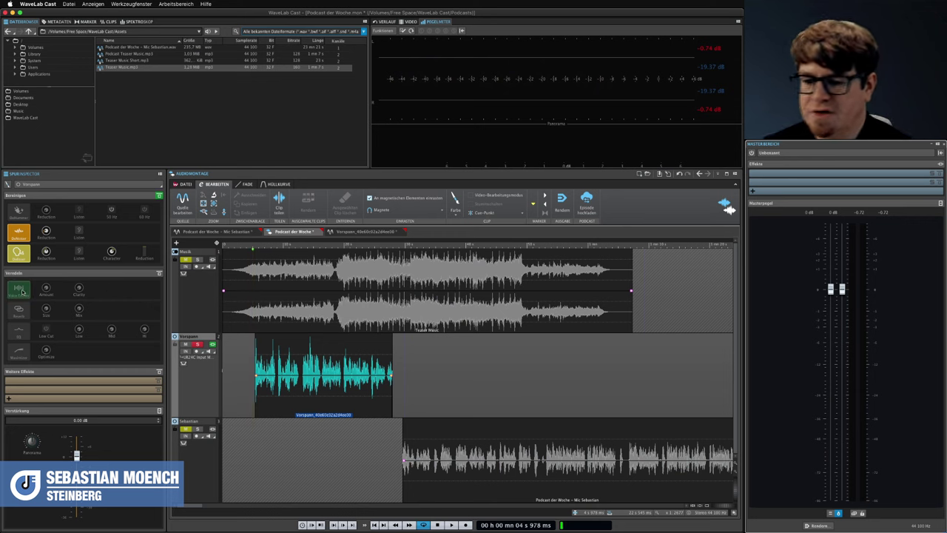
Enable the first Veredeln voice-enhancement module, audition it, and return to the clip start
{"action": "left_click", "coordinate": [22, 291]}
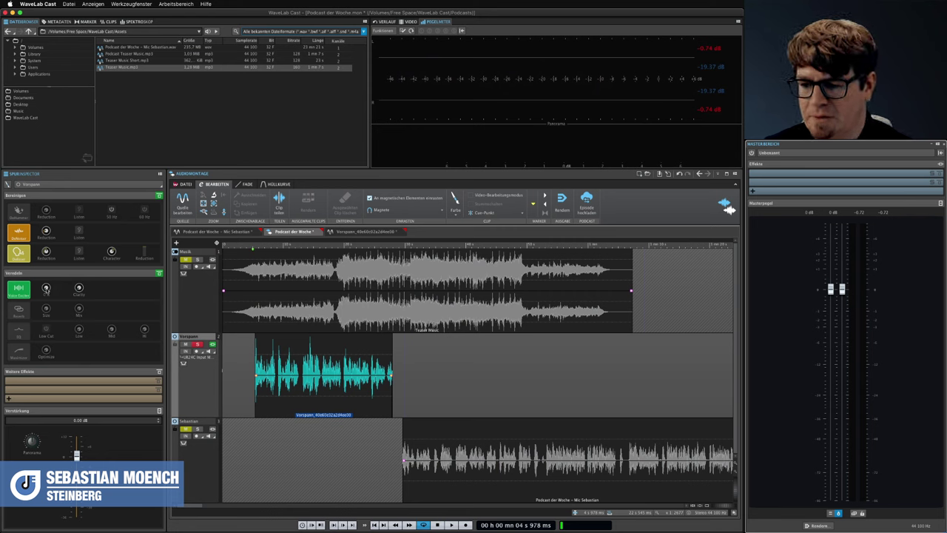
{"action": "key", "text": "space"}
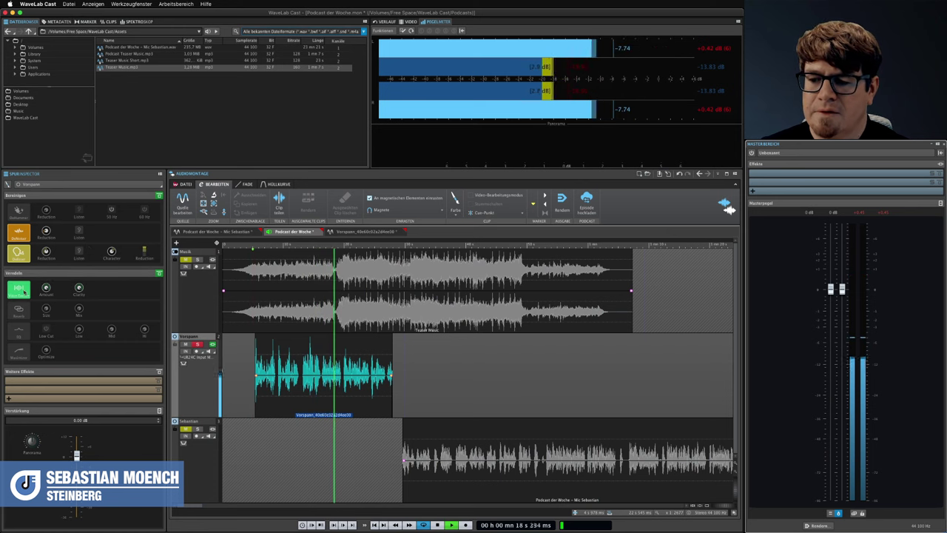
{"action": "key", "text": "space"}
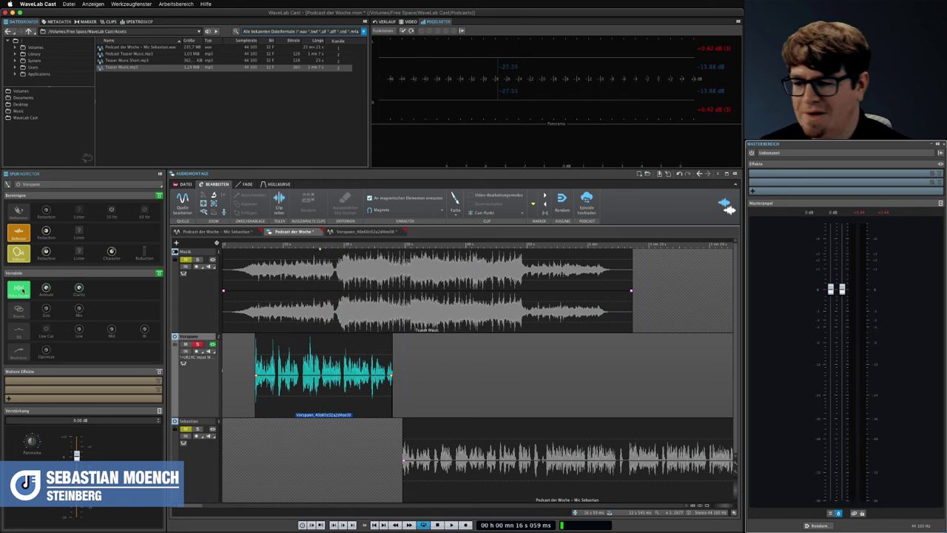
{"action": "key", "text": "space"}
Turn on the Vorspann equalizer with its low-cut filter and audition the result
{"action": "left_click", "coordinate": [18, 331]}
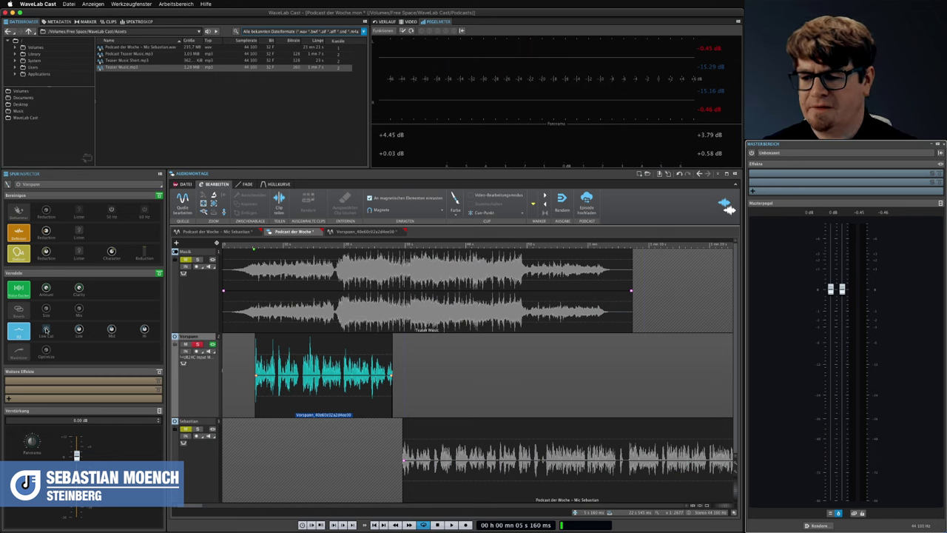
{"action": "left_click", "coordinate": [46, 332]}
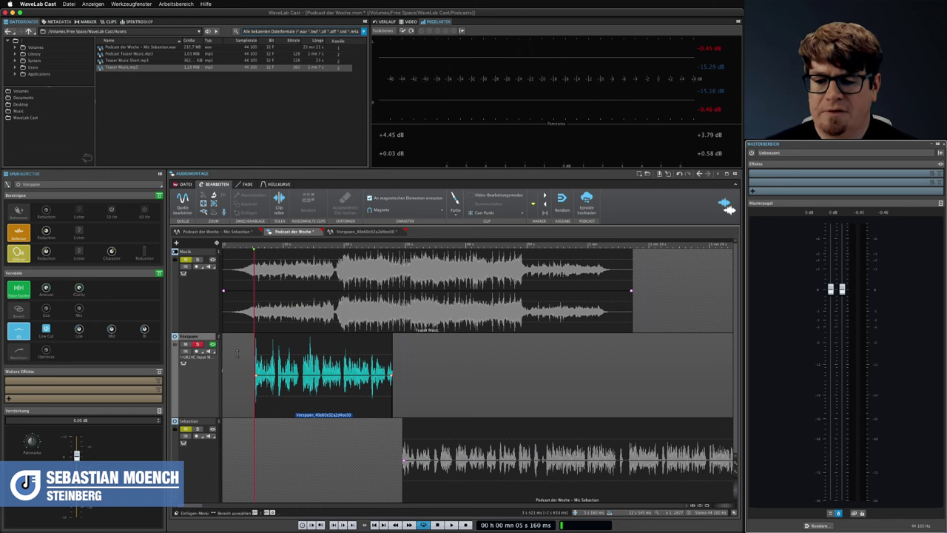
{"action": "key", "text": "space"}
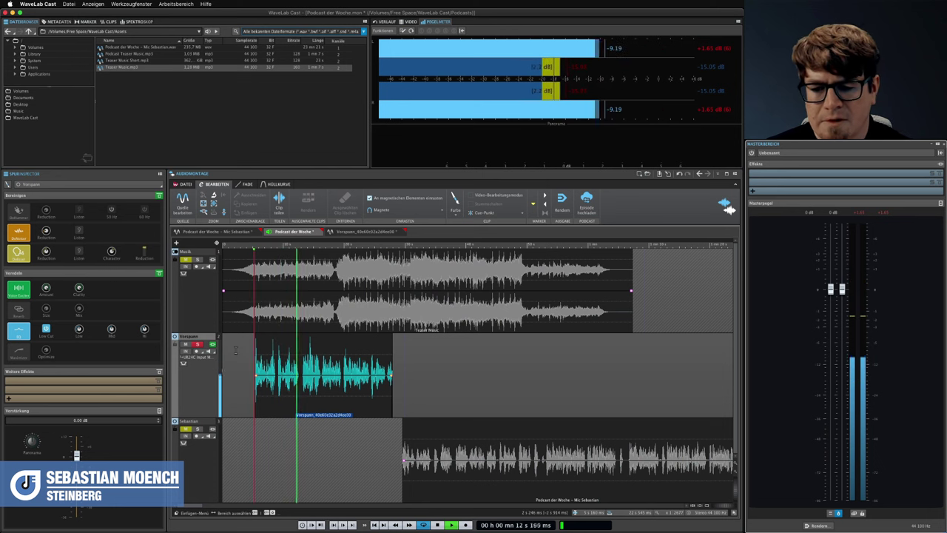
{"action": "key", "text": "space"}
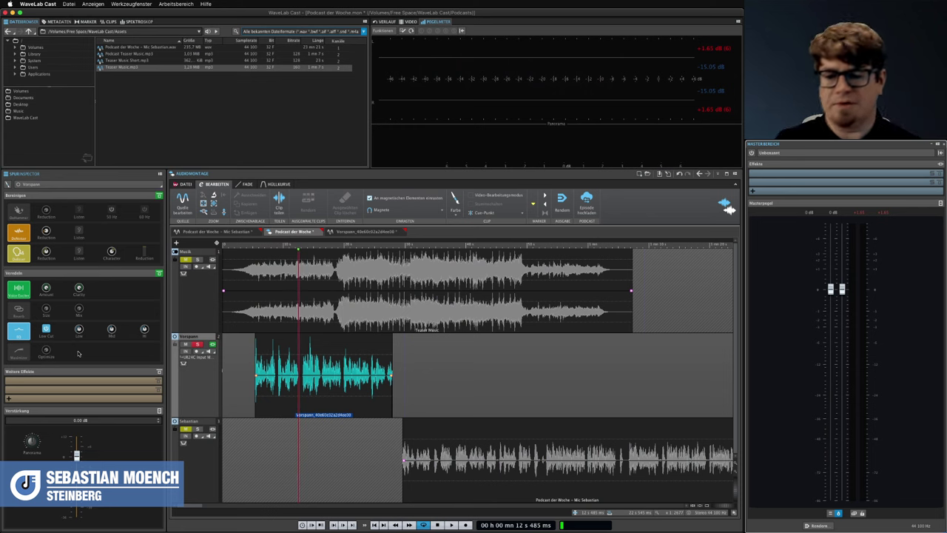
Enable the Optimize module in the Vorspann Voice section and play a short stretch
{"action": "left_click", "coordinate": [18, 353]}
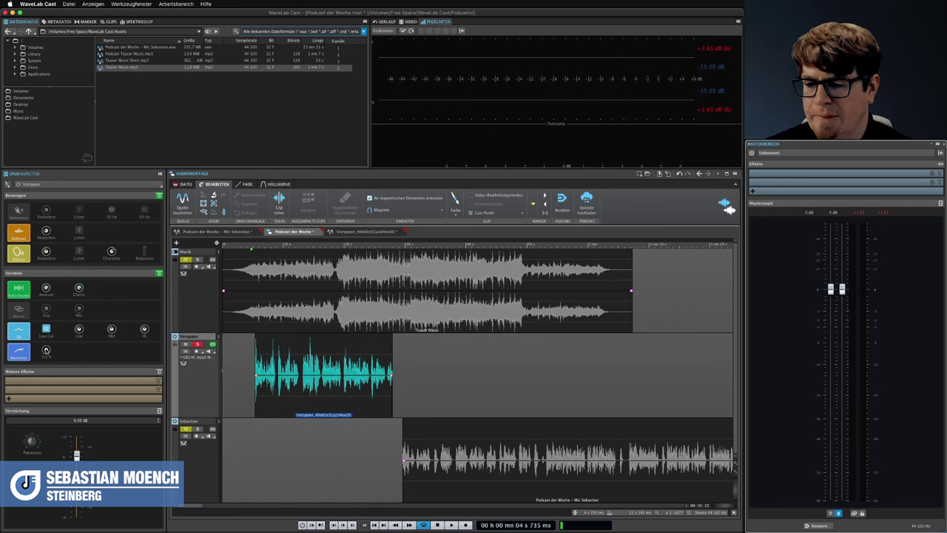
{"action": "key", "text": "space"}
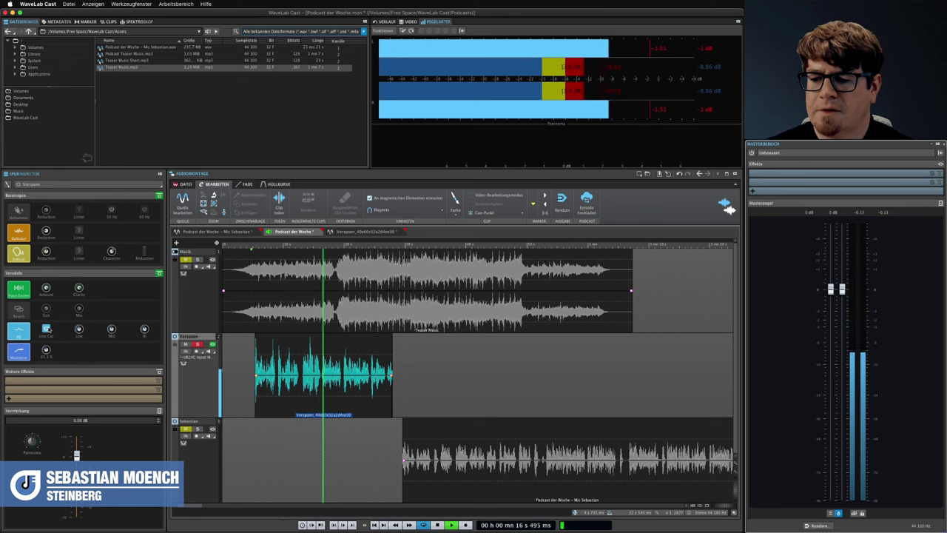
{"action": "key", "text": "space"}
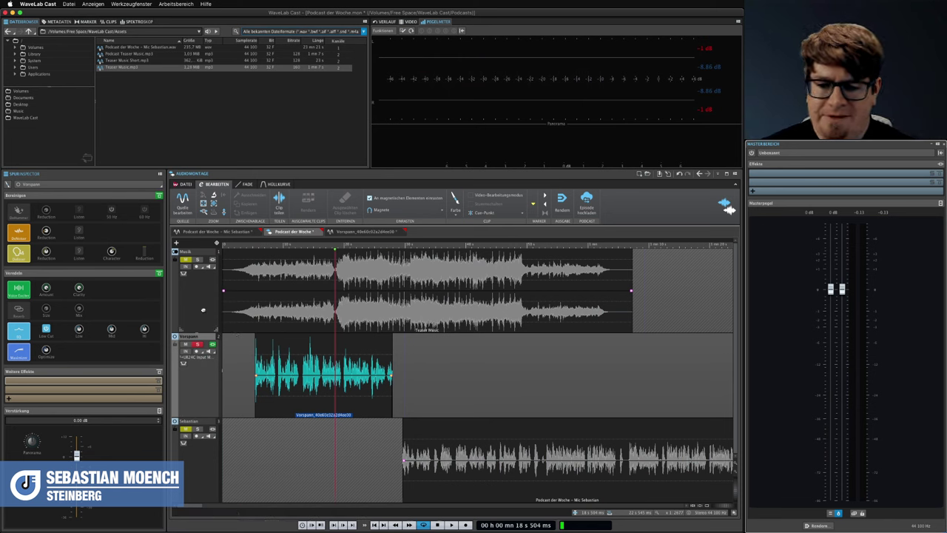
Unsolo the Vorspann track and assign it as the Musik track's ducking source
{"action": "left_click", "coordinate": [198, 345]}
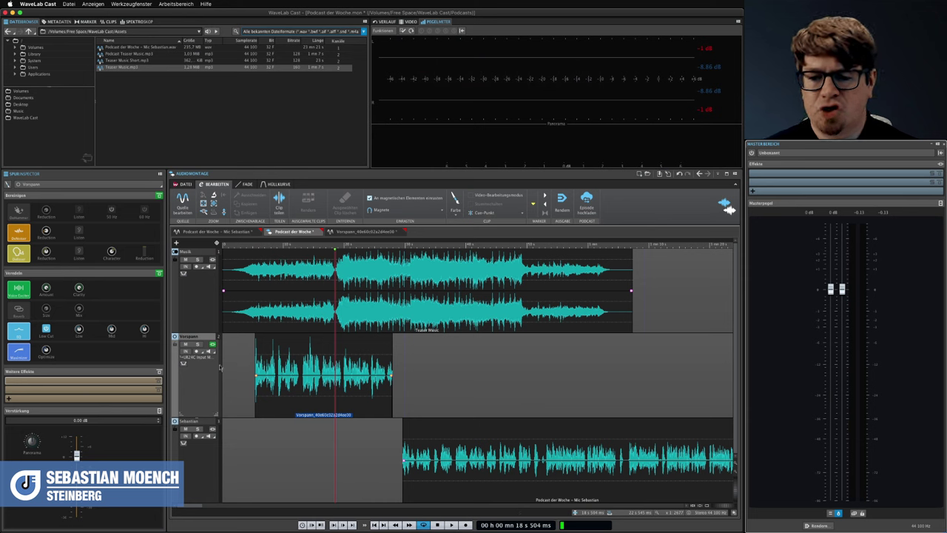
{"action": "left_click", "coordinate": [200, 288]}
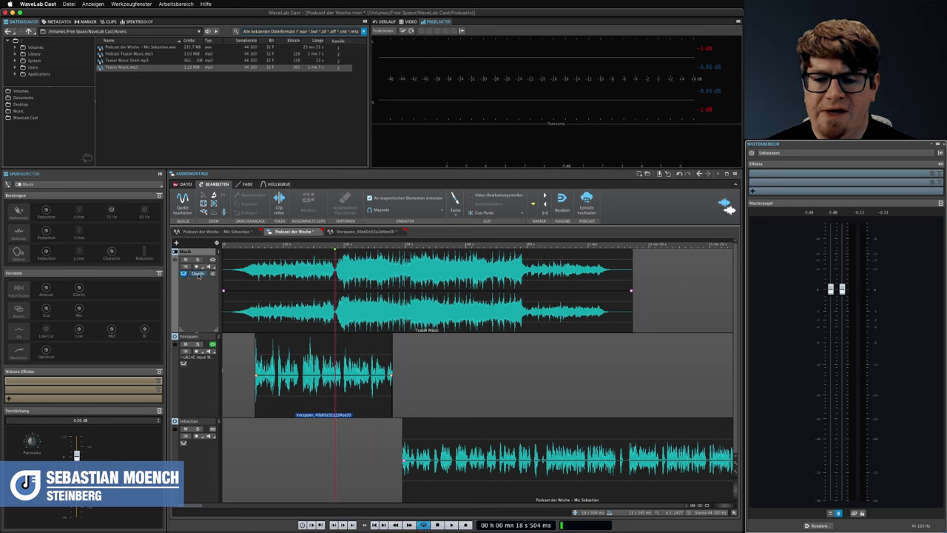
{"action": "left_click", "coordinate": [198, 275]}
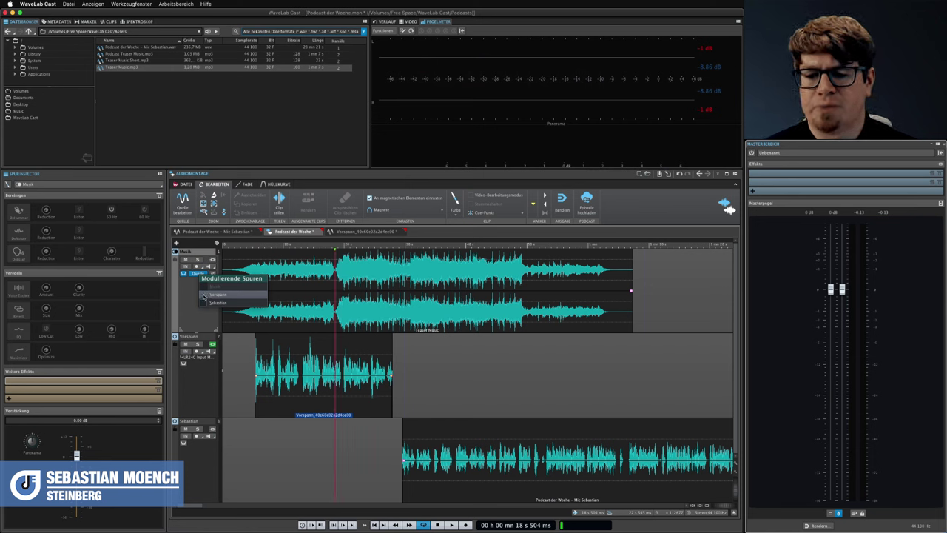
{"action": "left_click", "coordinate": [204, 294]}
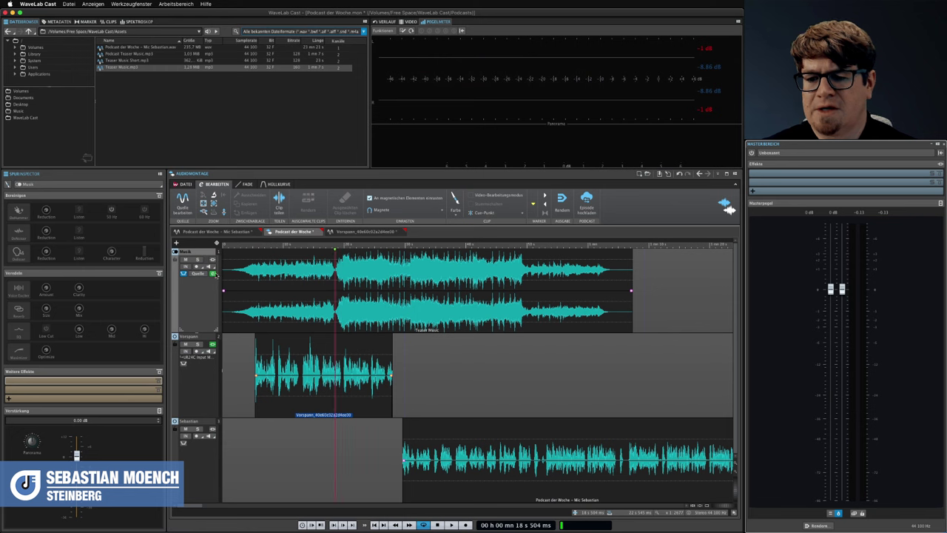
Open the Musik ducker settings, move the window aside, and play from the intro
{"action": "left_click", "coordinate": [214, 274]}
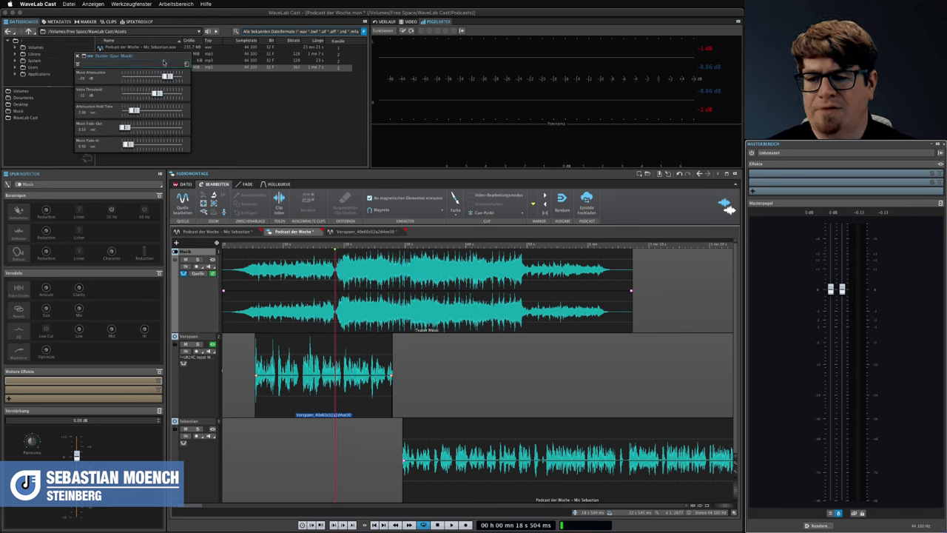
{"action": "mouse_move", "coordinate": [161, 65]}
{"action": "left_mouse_down"}
{"action": "mouse_move", "coordinate": [189, 198]}
{"action": "mouse_move", "coordinate": [323, 425]}
{"action": "left_mouse_up"}
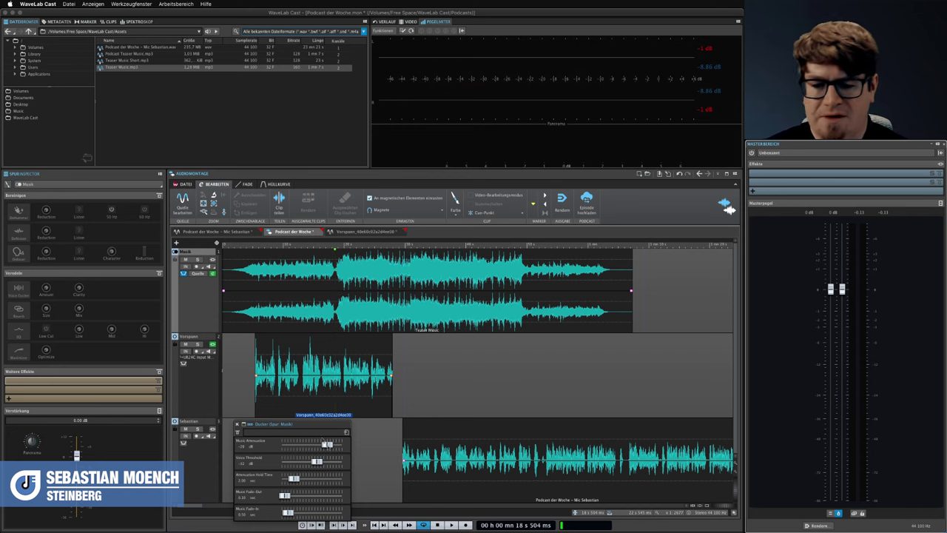
{"action": "left_click", "coordinate": [238, 373]}
{"action": "key", "text": "space"}
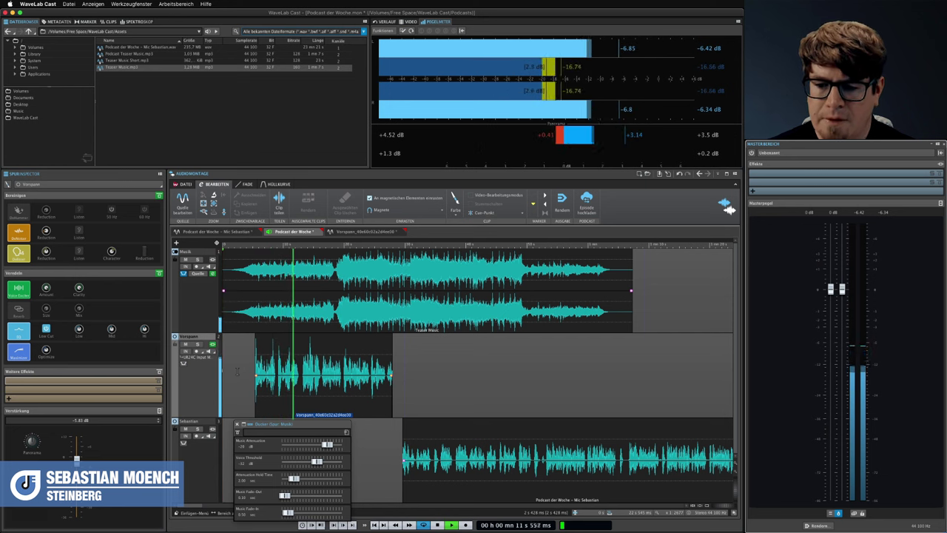
{"action": "key", "text": "space"}
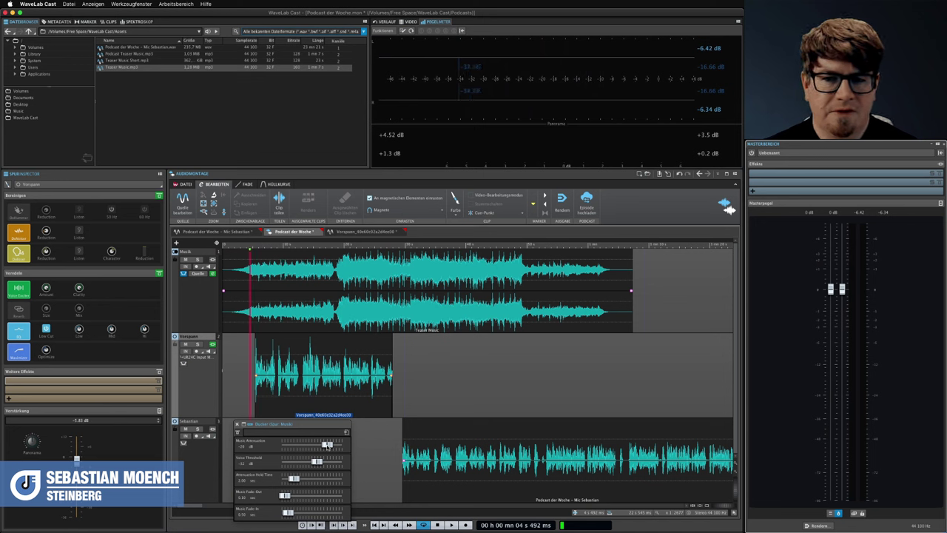
Reselect the Musik track and replay from the intro start to check the ducking
{"action": "left_click", "coordinate": [328, 445]}
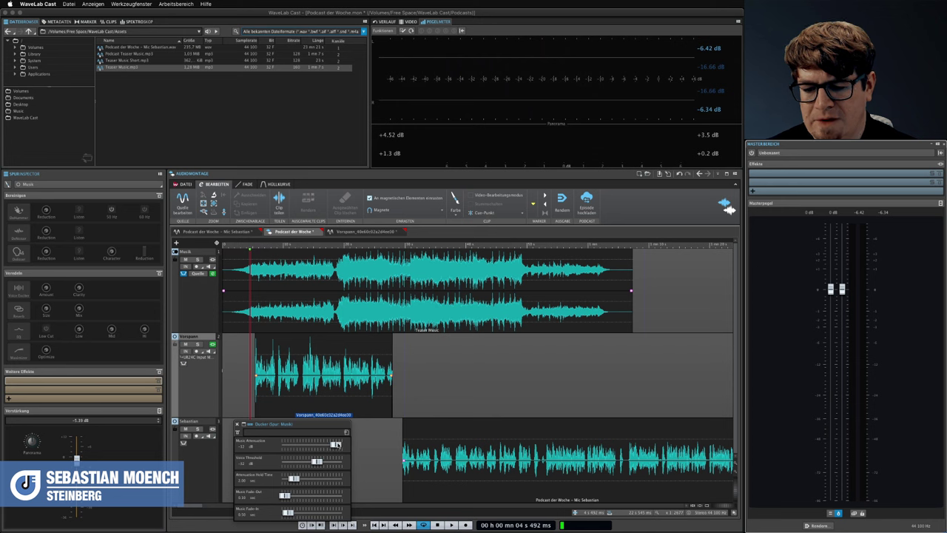
{"action": "left_click", "coordinate": [242, 348]}
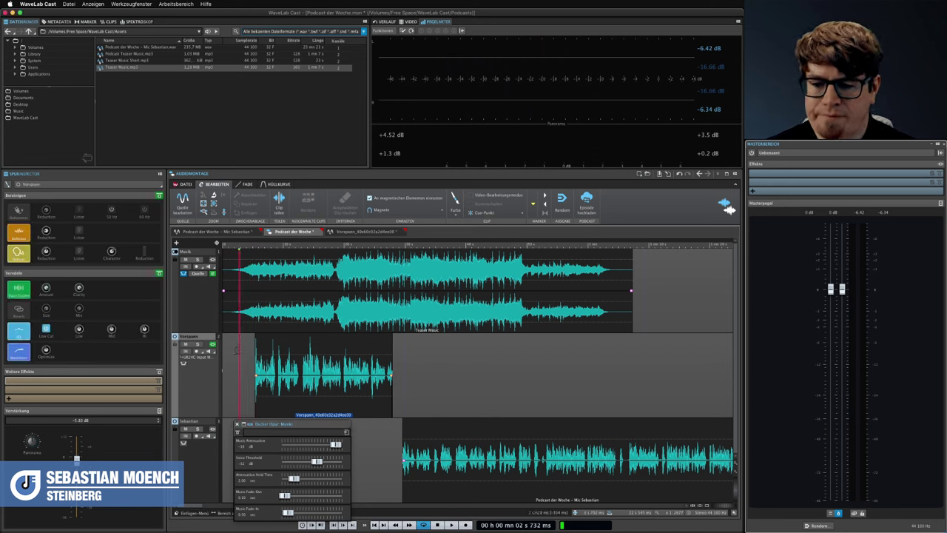
{"action": "key", "text": "space"}
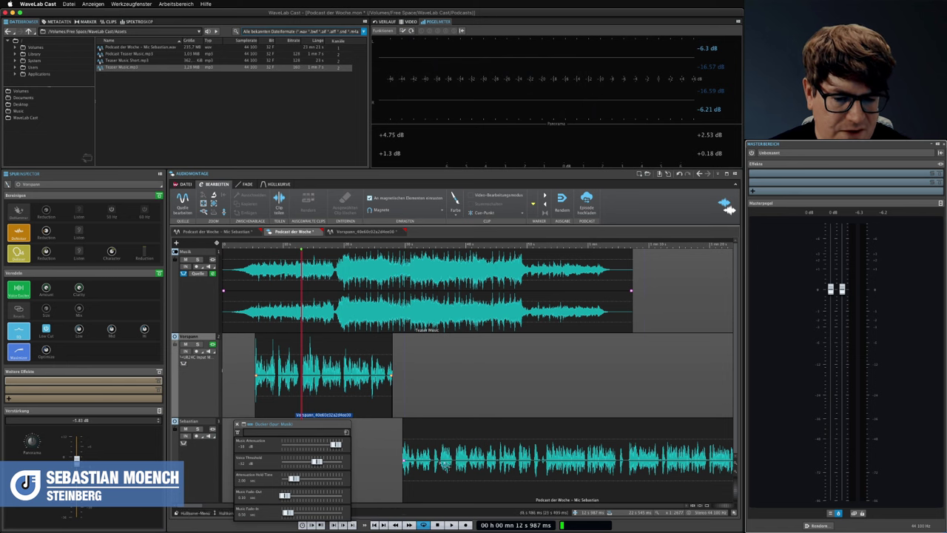
Drag the later Teaser Music clip on the Musik track left to overlap the earlier music
{"action": "left_click", "coordinate": [609, 317]}
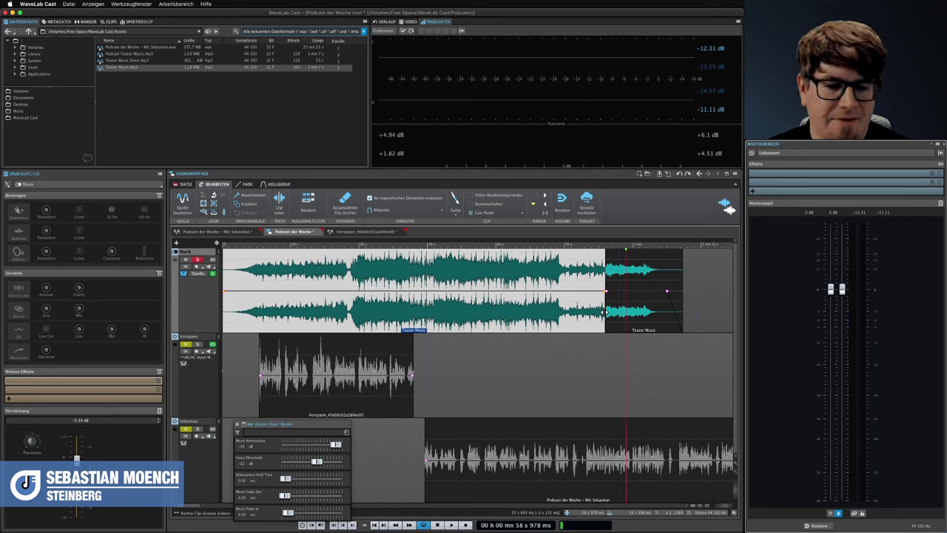
{"action": "left_click_drag", "start_coordinate": [604, 313], "coordinate": [518, 311]}
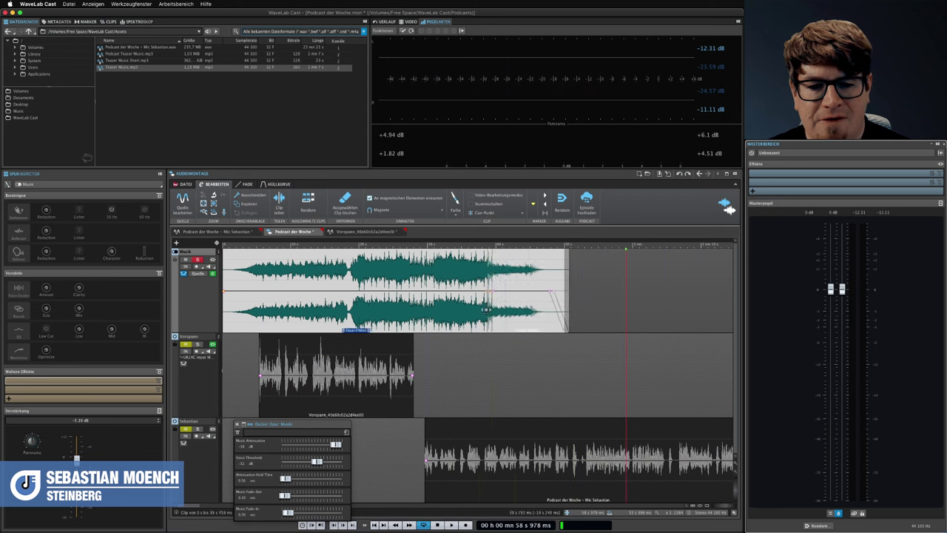
{"action": "left_click_drag", "start_coordinate": [517, 311], "coordinate": [349, 305]}
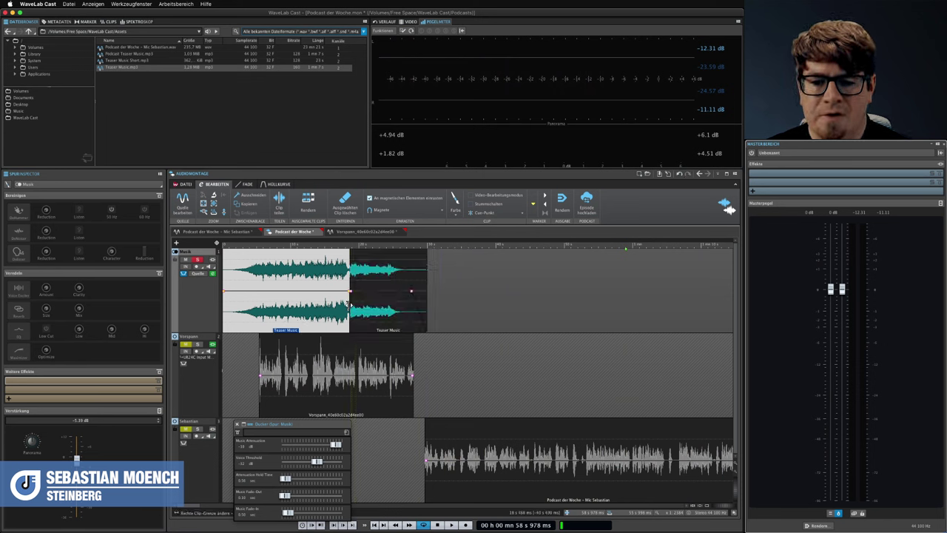
Zoom in twice on the junction between the two Teaser Music clips
{"action": "key", "text": "Up"}
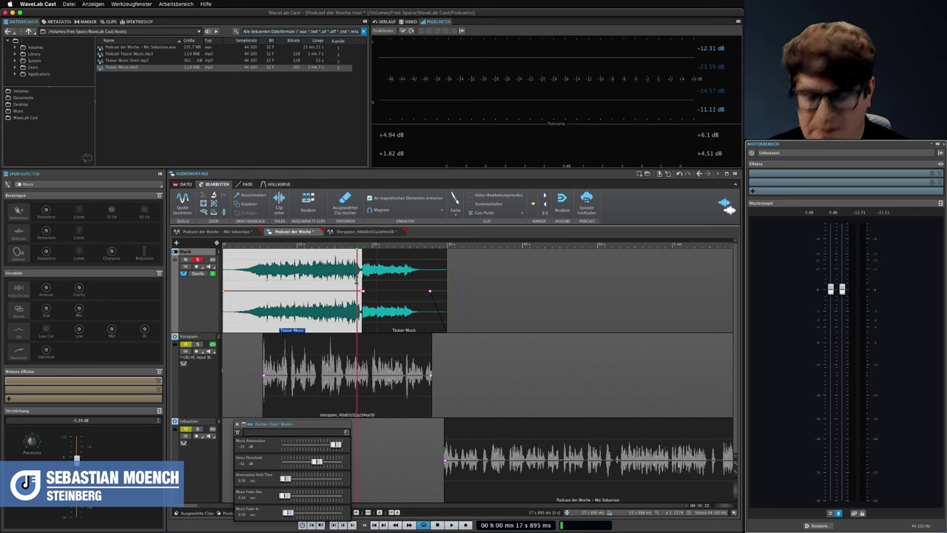
{"action": "key", "text": "Up"}
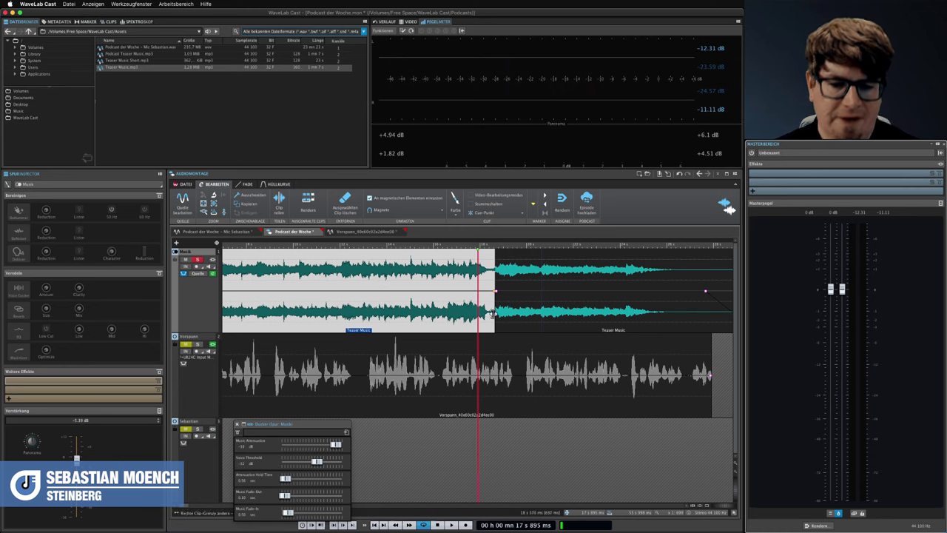
Nudge the second Teaser Music clip slightly earlier and narrow the crossfade at its start
{"action": "left_click", "coordinate": [493, 313]}
{"action": "left_click", "coordinate": [516, 319]}
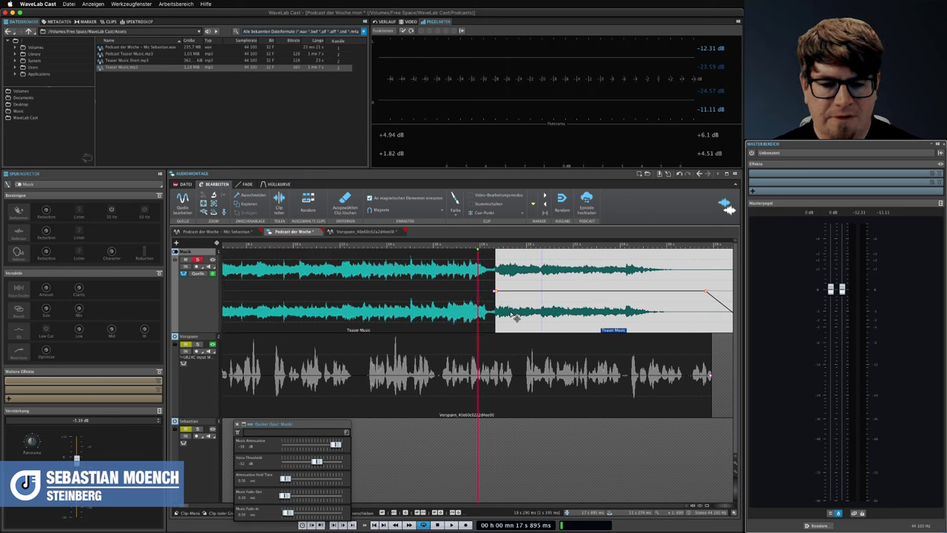
{"action": "left_click_drag", "start_coordinate": [516, 317], "coordinate": [503, 317]}
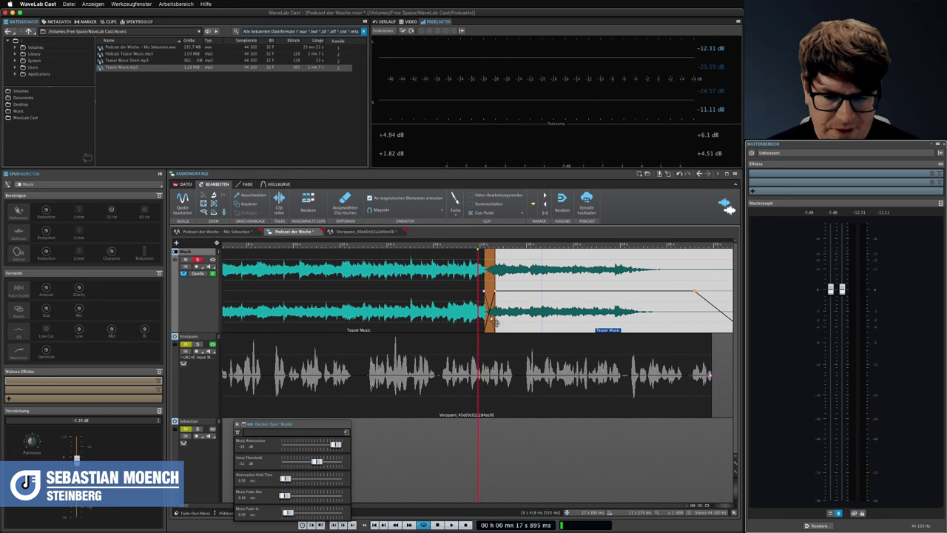
{"action": "left_click_drag", "start_coordinate": [539, 315], "coordinate": [541, 315]}
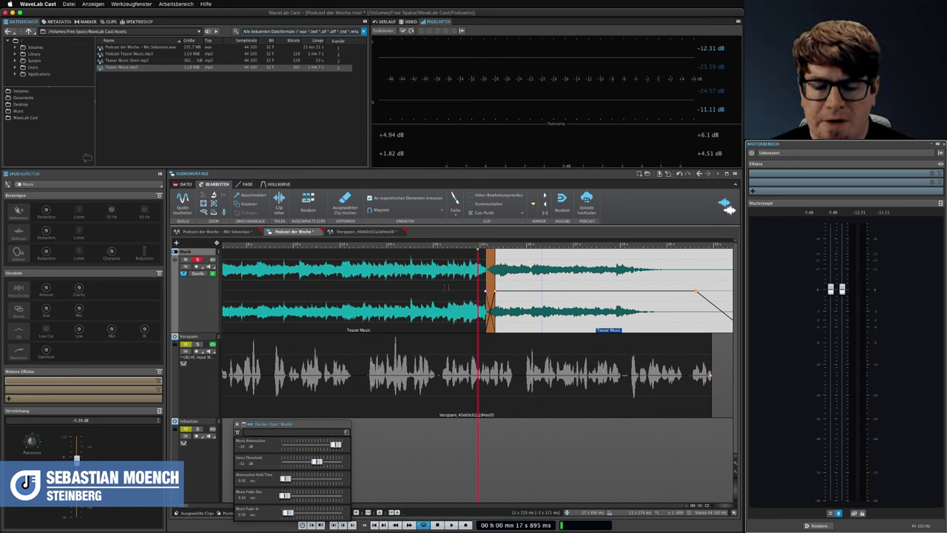
{"action": "left_click", "coordinate": [431, 282]}
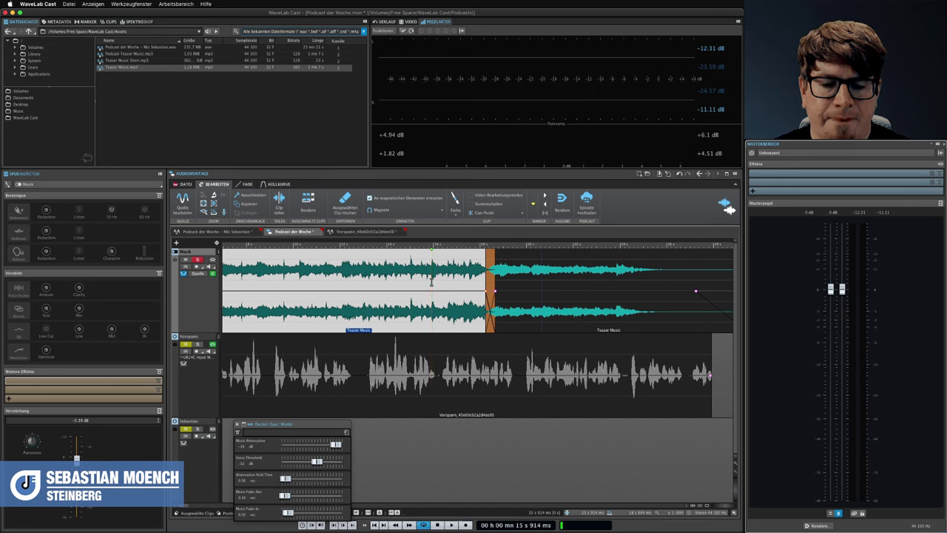
{"action": "key", "text": "space"}
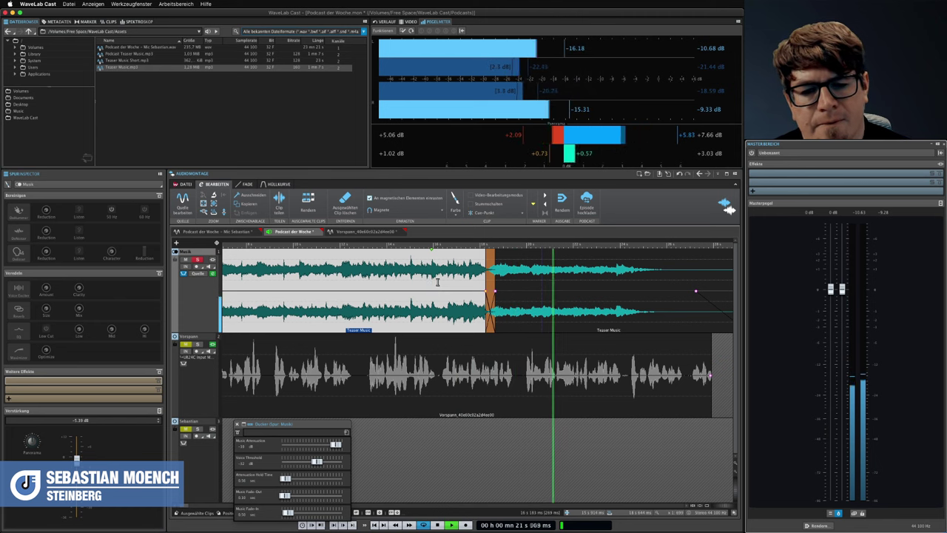
Stop playback and readjust the second Teaser Music clip's overlap with the first
{"action": "key", "text": "space"}
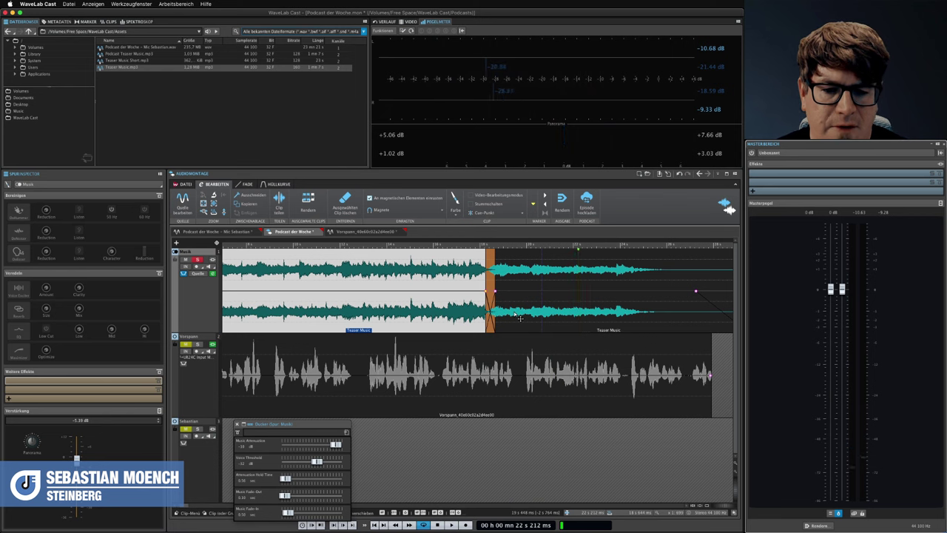
{"action": "left_click", "coordinate": [520, 318]}
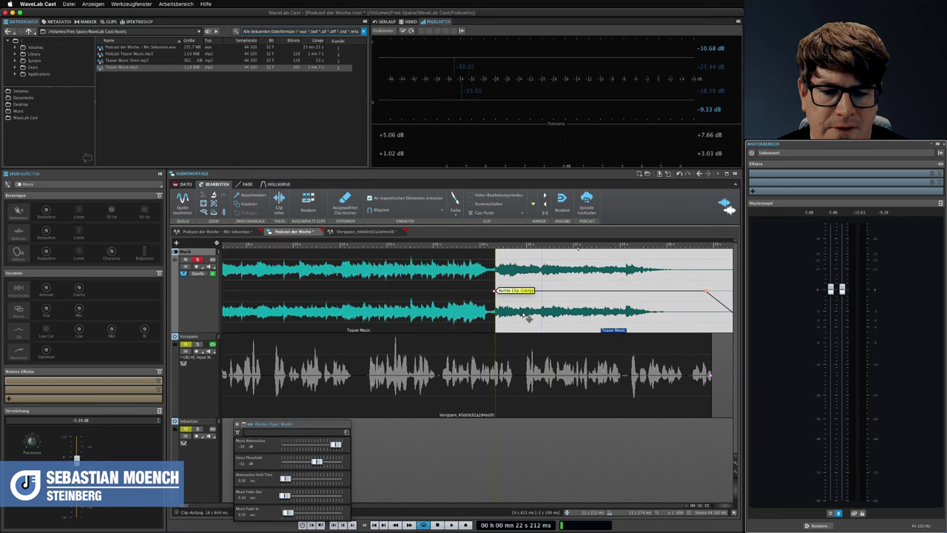
{"action": "left_click_drag", "start_coordinate": [528, 319], "coordinate": [535, 318]}
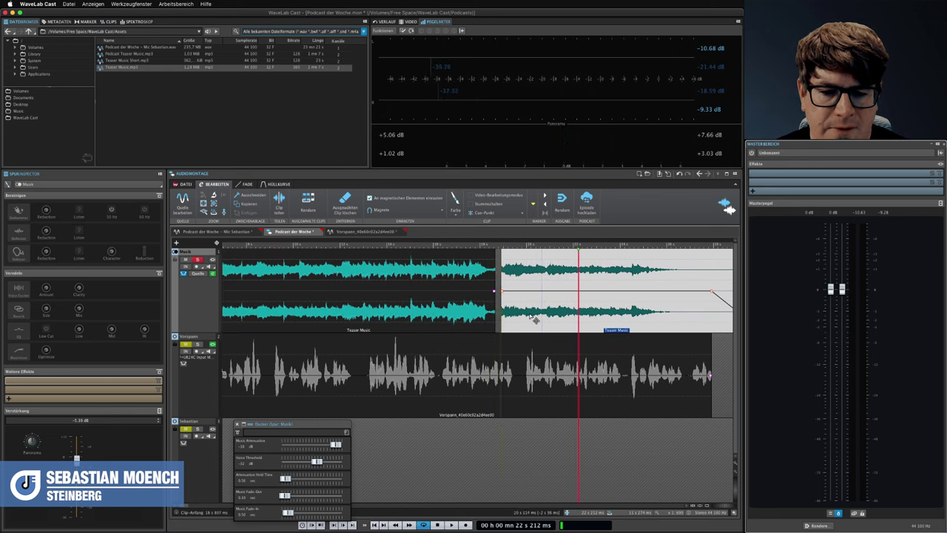
{"action": "left_click", "coordinate": [480, 323]}
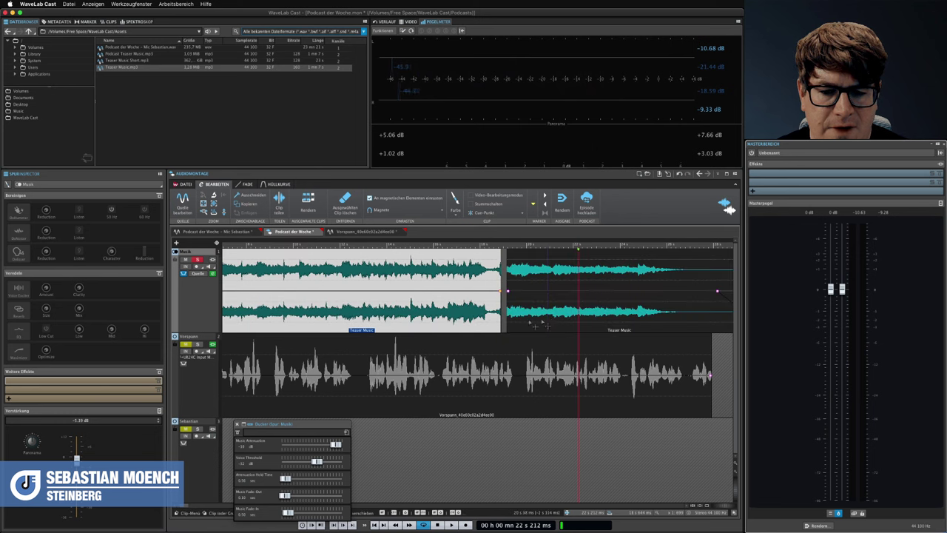
{"action": "left_click_drag", "start_coordinate": [551, 325], "coordinate": [543, 323]}
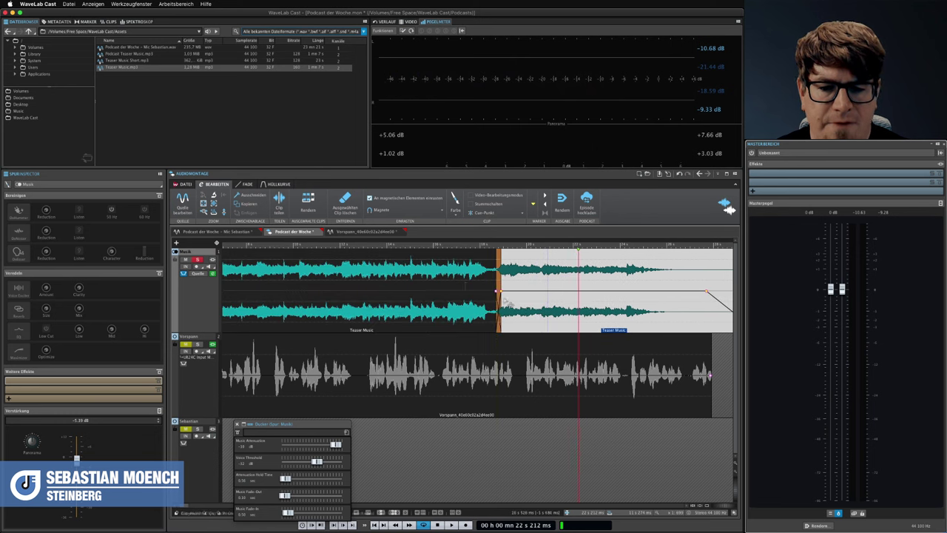
Preview the crossfade transition from just before it, then stop playback
{"action": "left_click", "coordinate": [468, 274]}
{"action": "key", "text": "space"}
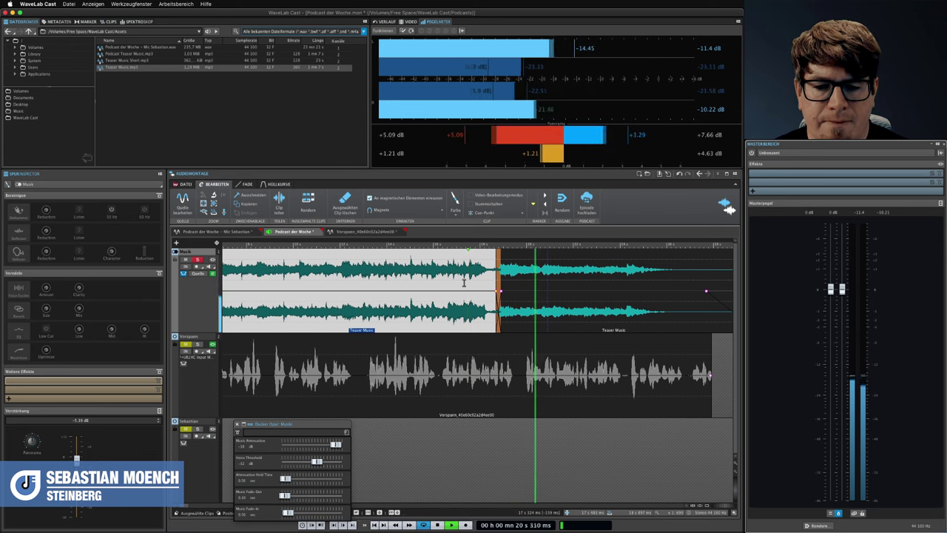
{"action": "key", "text": "space"}
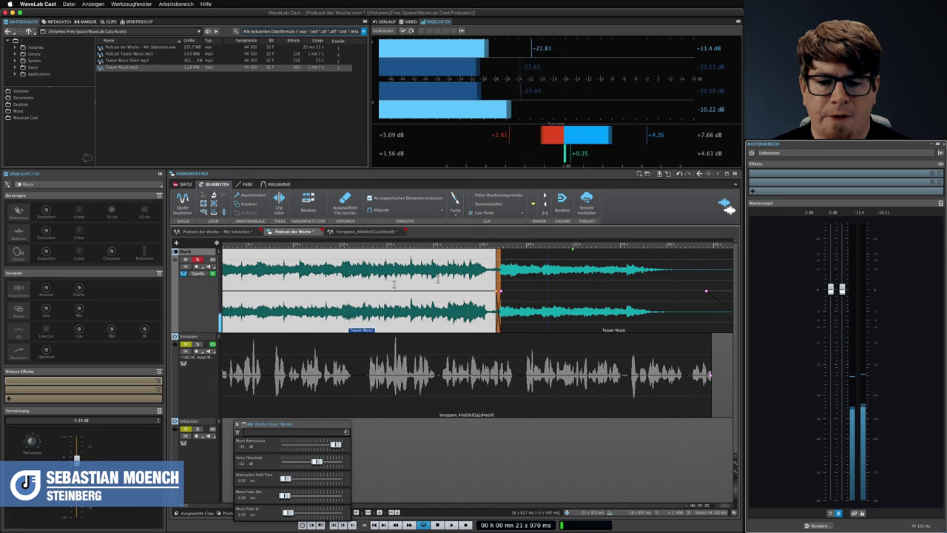
Un-solo the Musik track and preview the montage from the start to about 28 seconds
{"action": "left_click", "coordinate": [198, 260]}
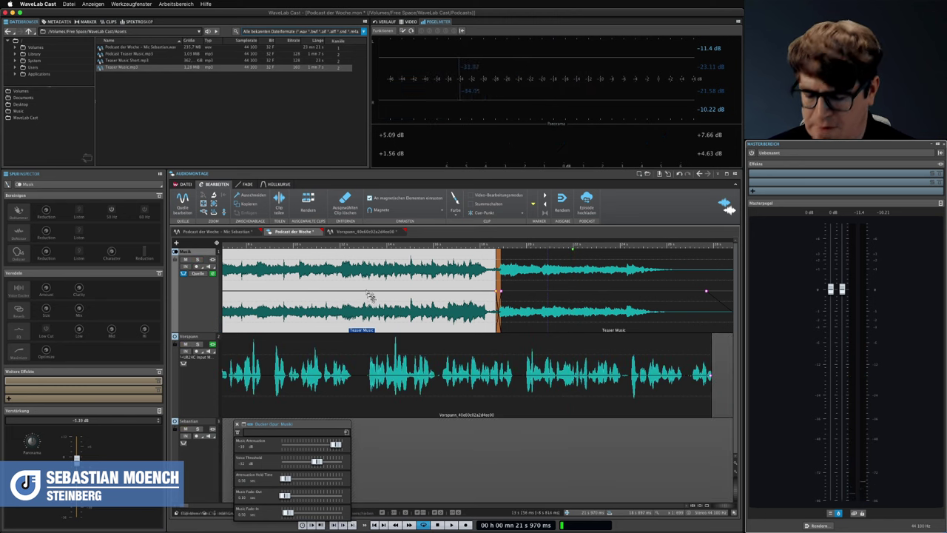
{"action": "scroll", "coordinate": [370, 295], "scroll_direction": "down", "scroll_amount": 2}
{"action": "left_click", "coordinate": [240, 373]}
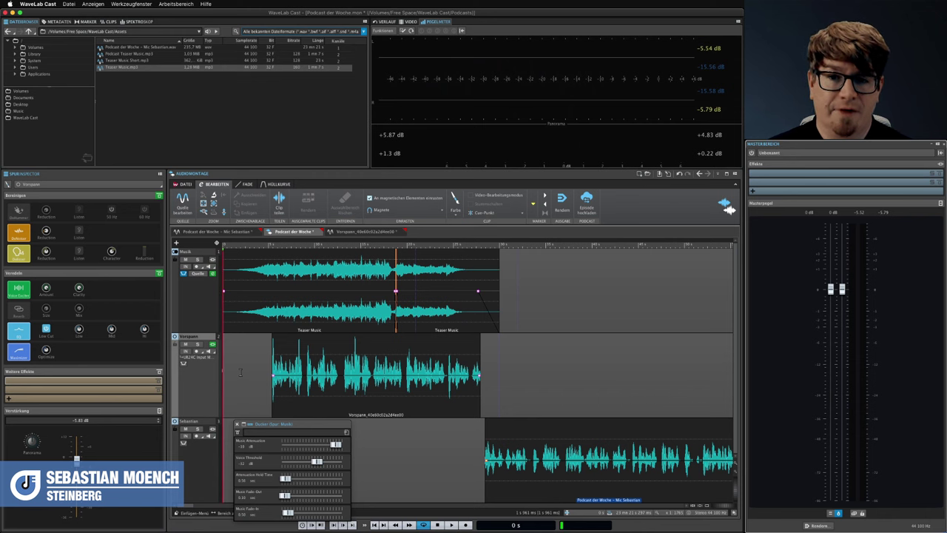
{"action": "key", "text": "space"}
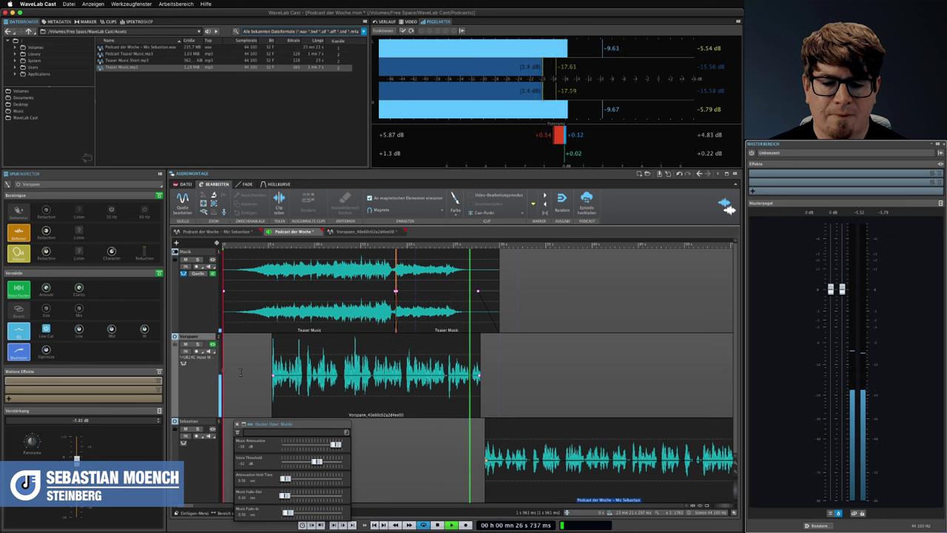
{"action": "key", "text": "space"}
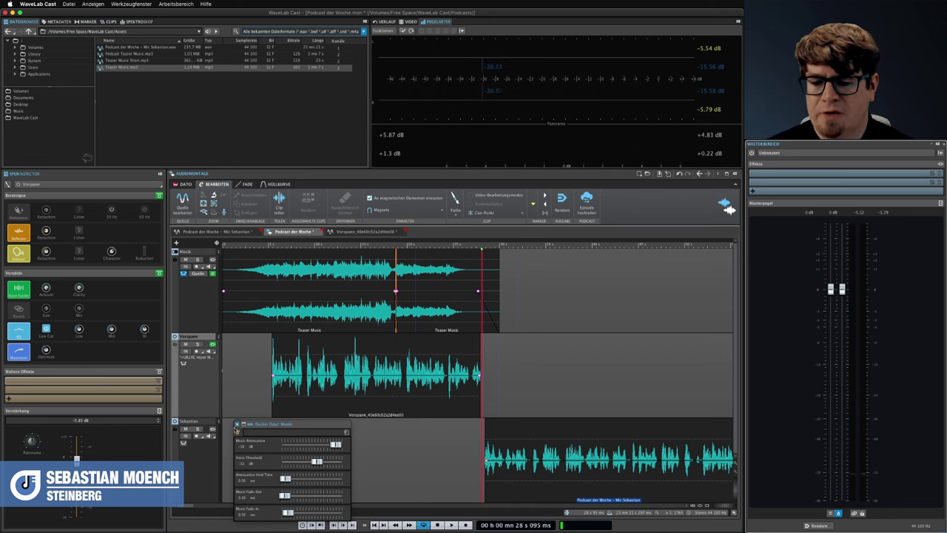
{"action": "left_click", "coordinate": [237, 424]}
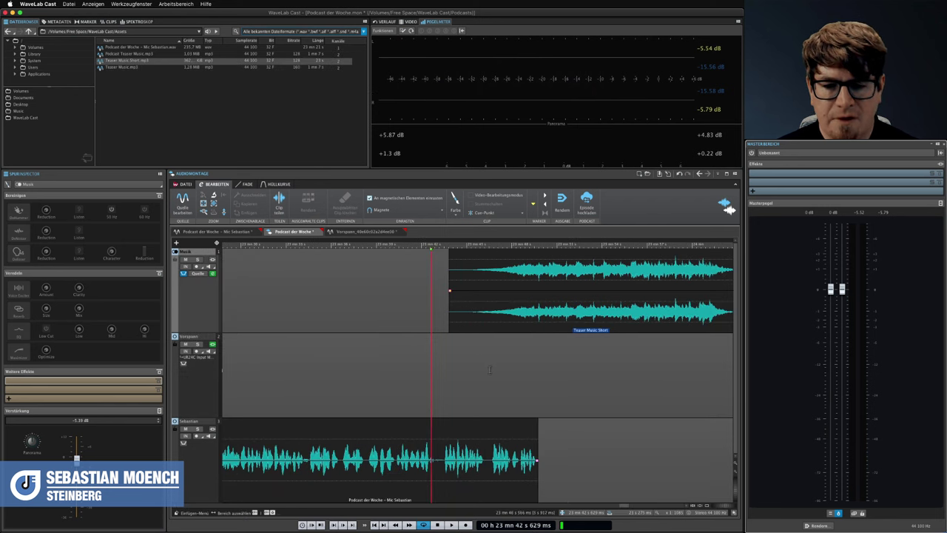
Play the montage ending, then close the ducker modulating-tracks list
{"action": "key", "text": "space"}
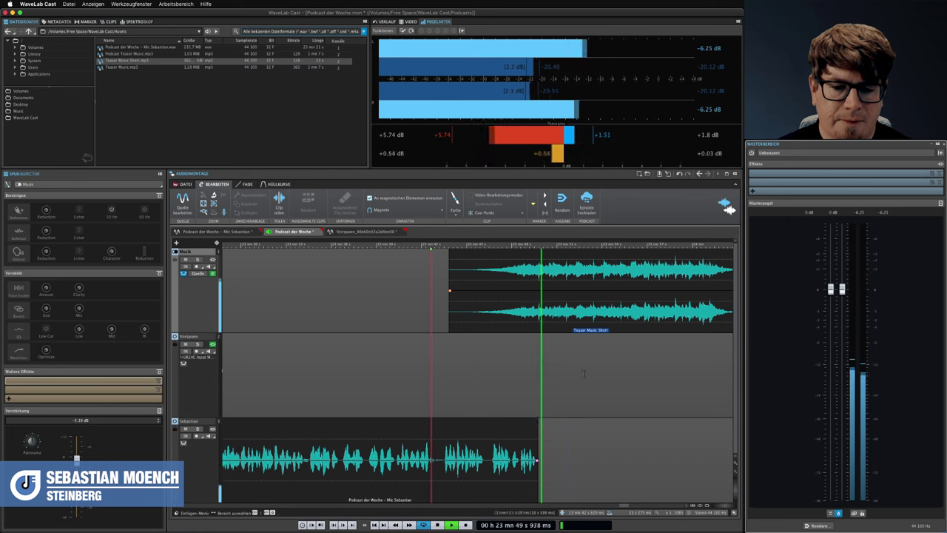
{"action": "key", "text": "space"}
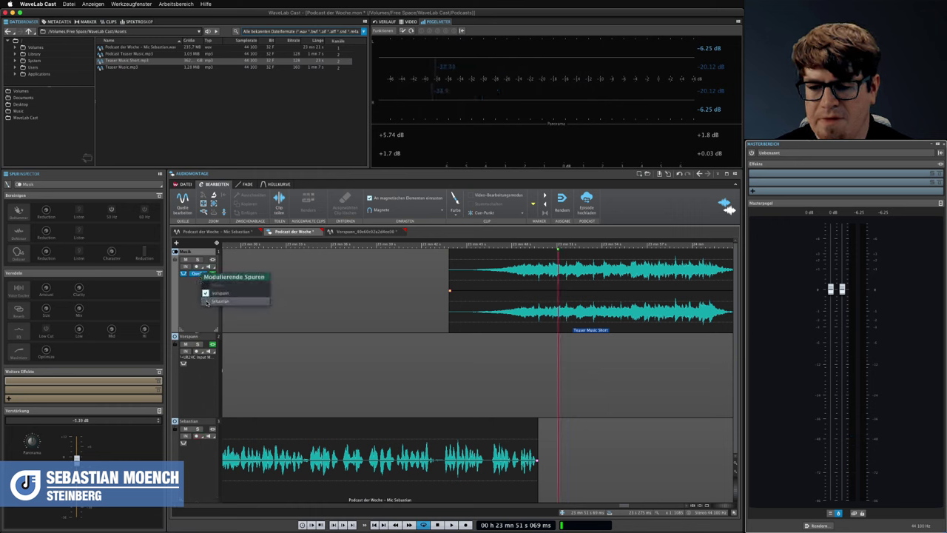
{"action": "left_click", "coordinate": [211, 301]}
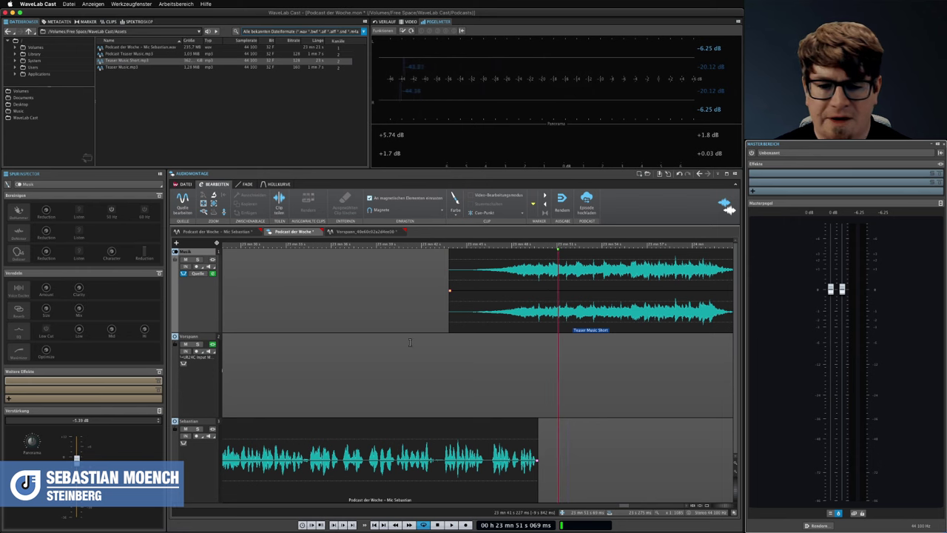
Replay the ending from just before the Teaser Music Short outro, then stop
{"action": "left_click", "coordinate": [481, 365]}
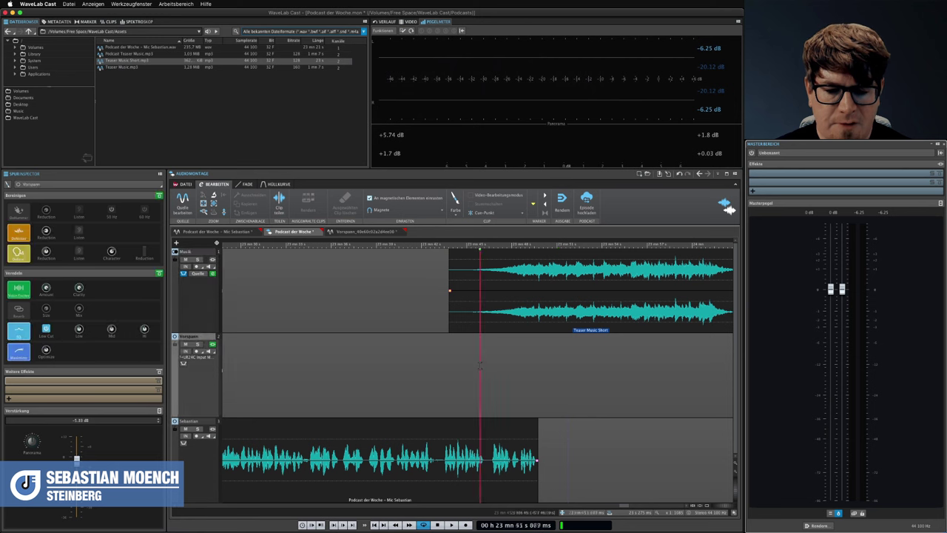
{"action": "key", "text": "space"}
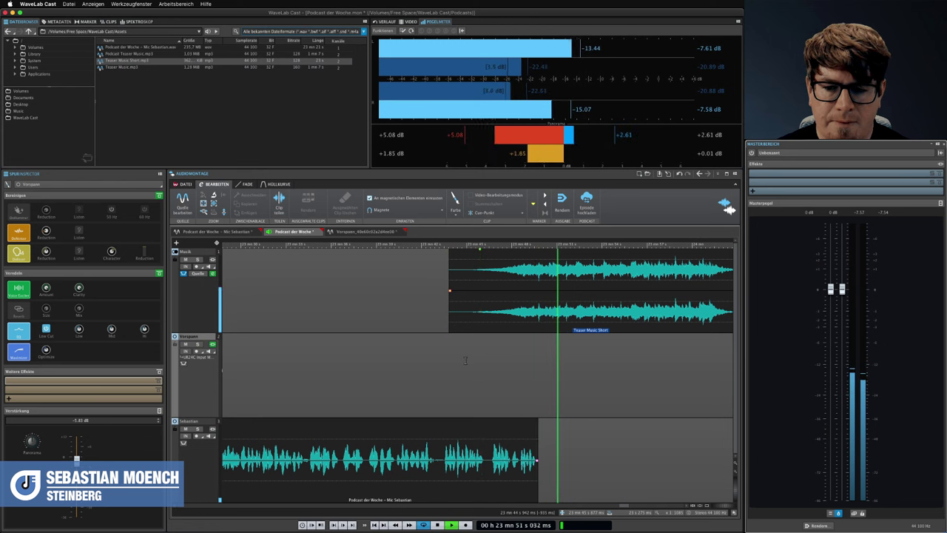
{"action": "key", "text": "space"}
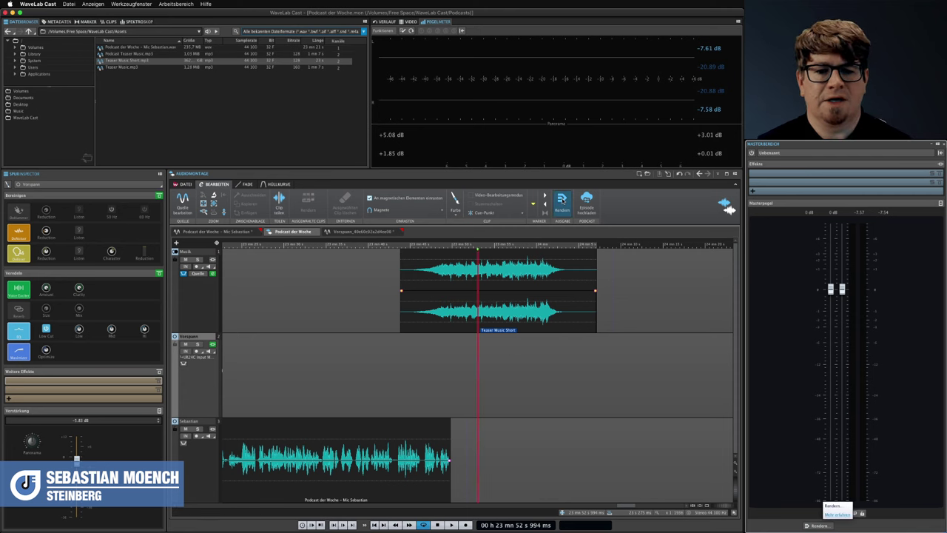
Render with source 'Gesamte Montage' and the Factory 'Wav 24 bit' preset, opening the result
{"action": "left_click", "coordinate": [563, 200]}
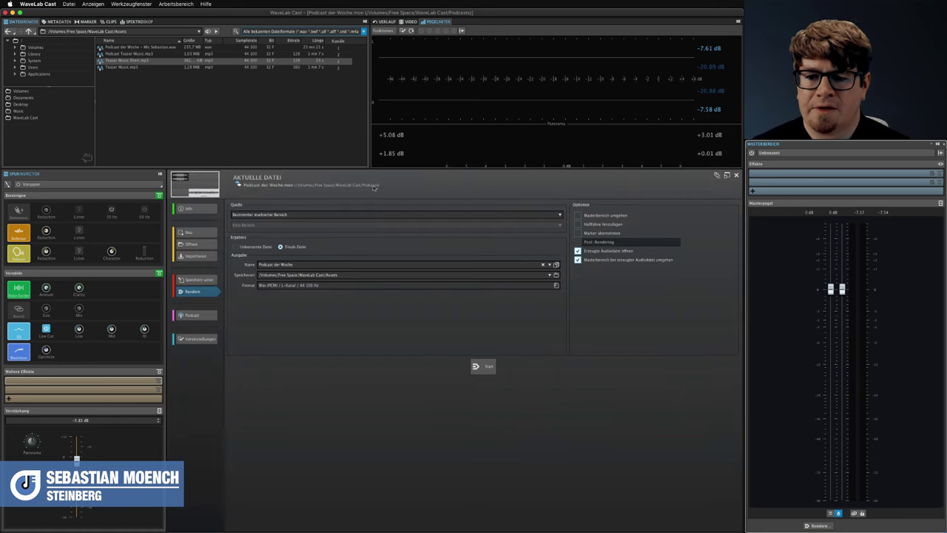
{"action": "left_click", "coordinate": [305, 214]}
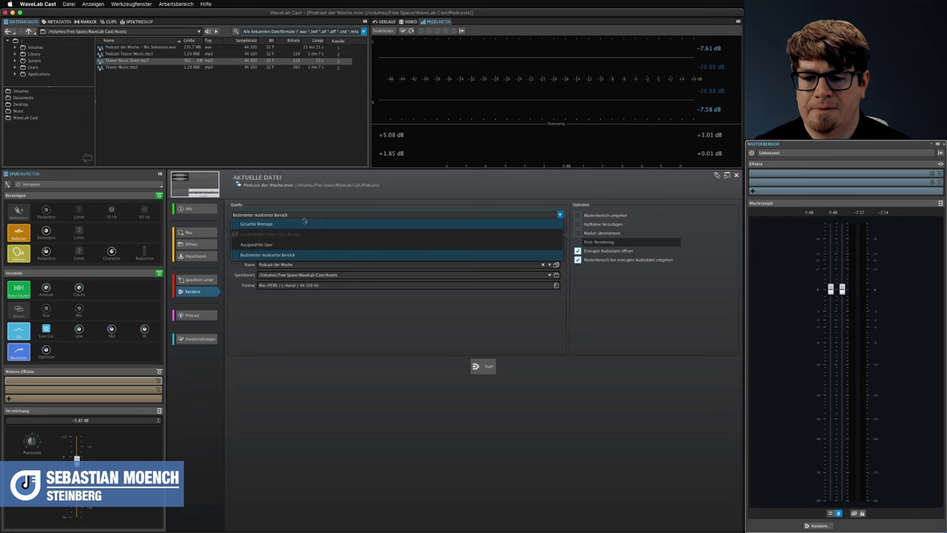
{"action": "left_click", "coordinate": [302, 224]}
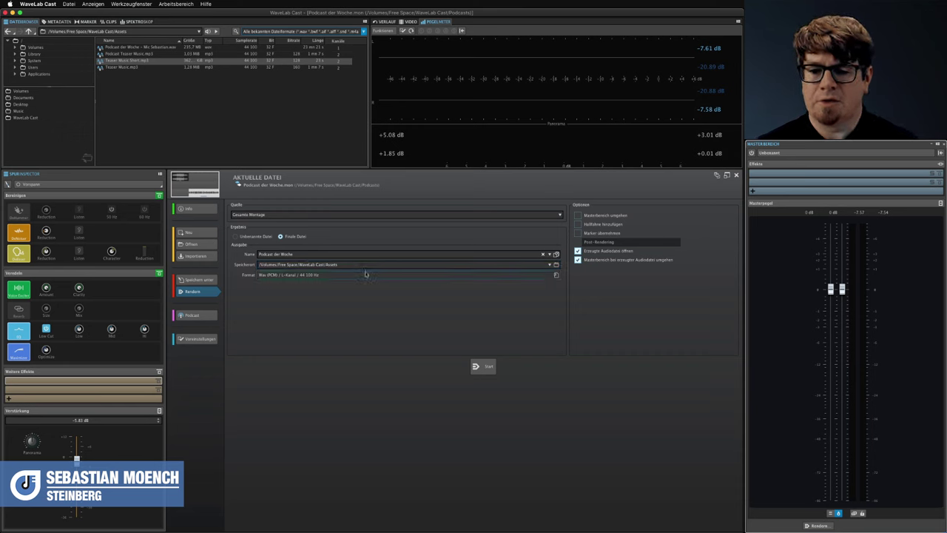
{"action": "left_click", "coordinate": [556, 276]}
{"action": "mouse_move", "coordinate": [585, 305]}
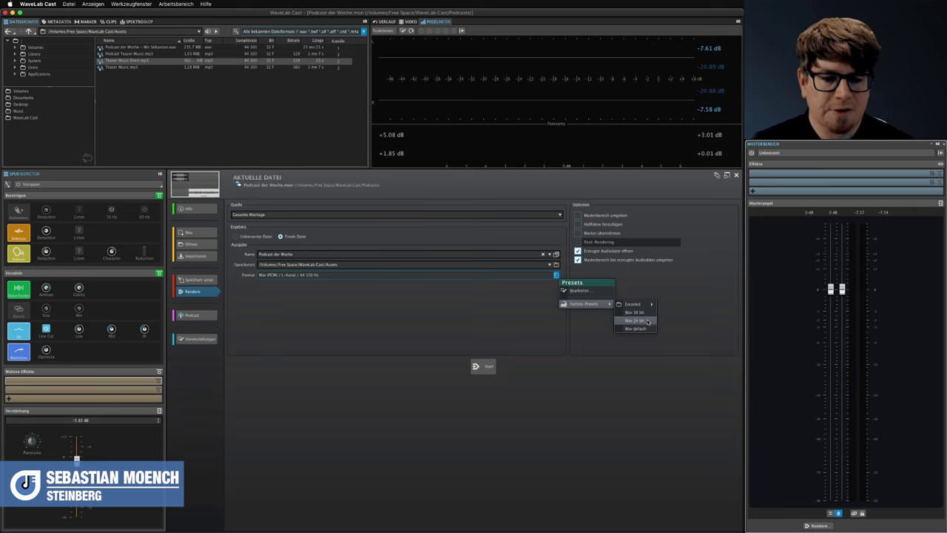
{"action": "left_click", "coordinate": [648, 322]}
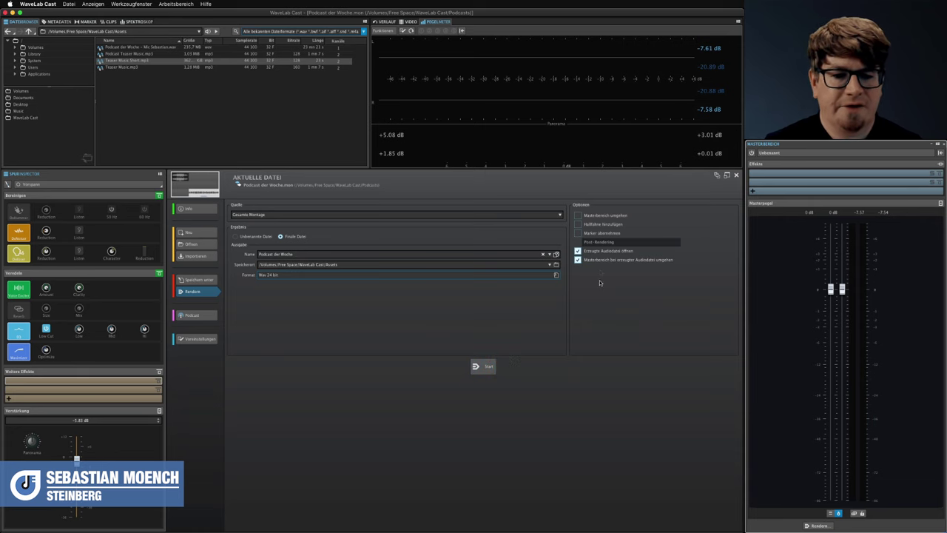
{"action": "left_click", "coordinate": [598, 254]}
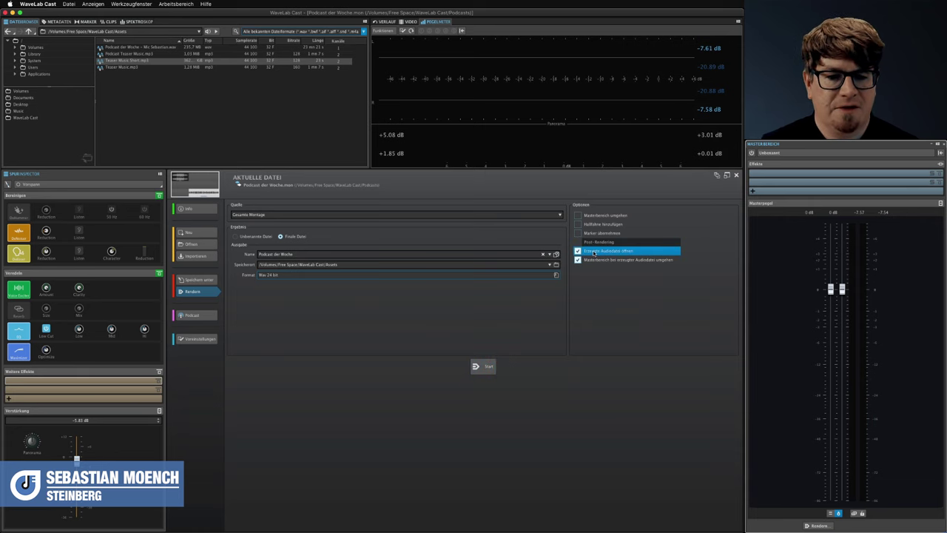
{"action": "left_click", "coordinate": [488, 368]}
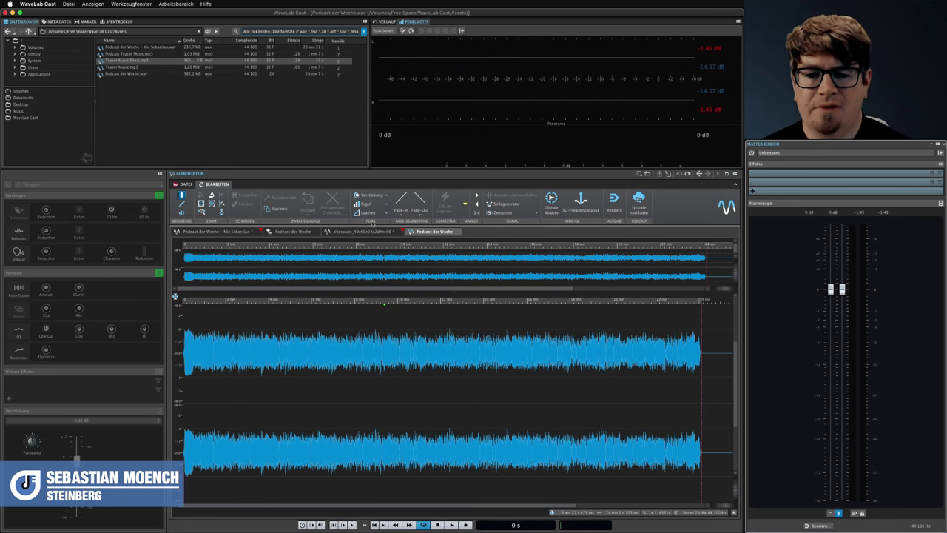
Open Lautheit normalisieren from the Lautheit menu with a -16 LUFS target
{"action": "left_click", "coordinate": [385, 215]}
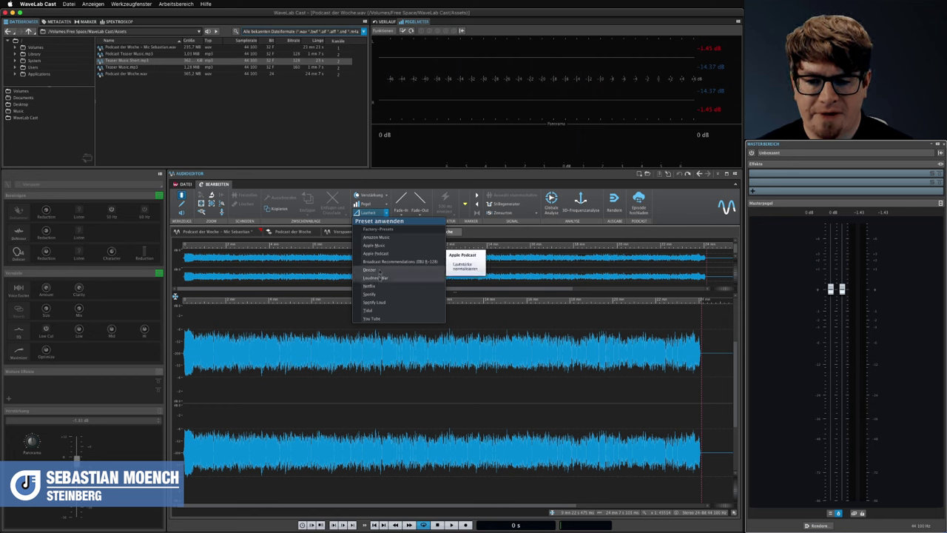
{"action": "left_click", "coordinate": [385, 186]}
{"action": "left_click", "coordinate": [362, 214]}
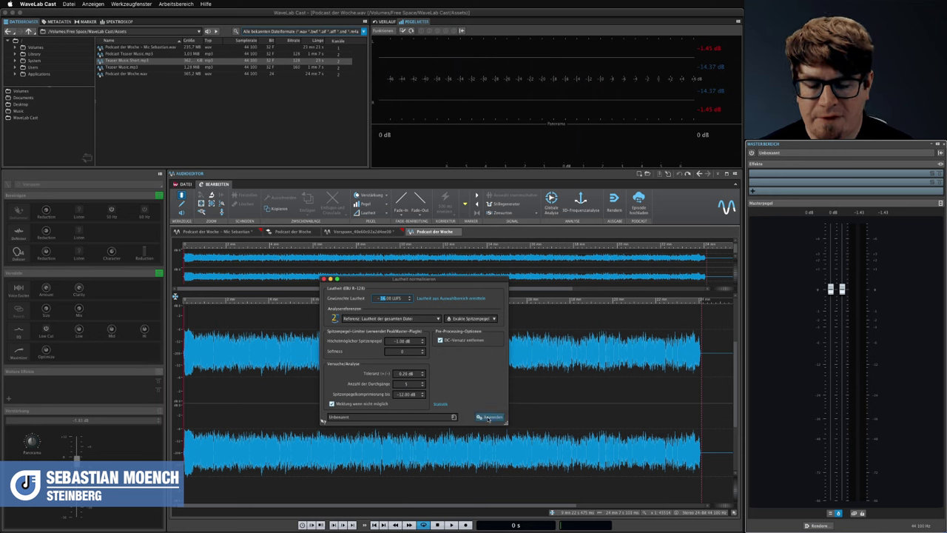
Apply the -16 LUFS normalization to Podcast der Woche and close the dialog
{"action": "left_click", "coordinate": [489, 418]}
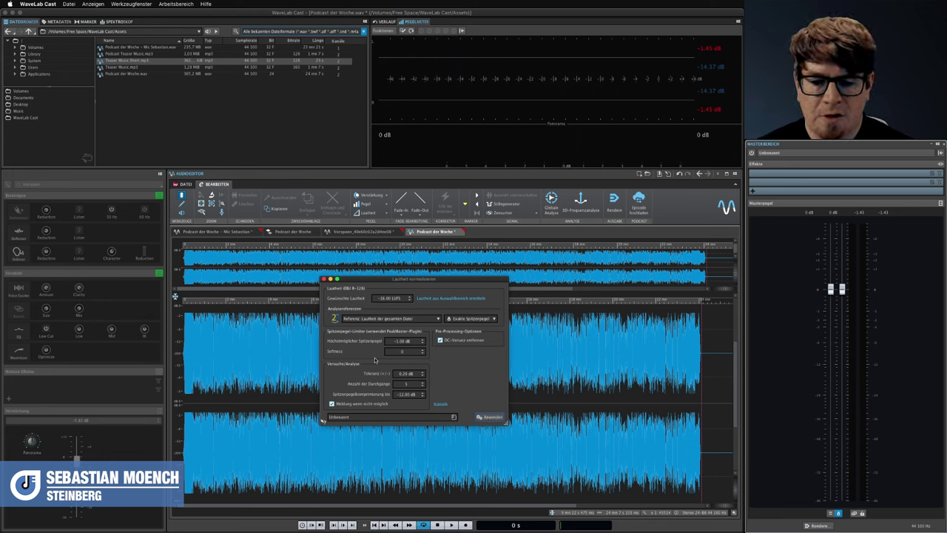
{"action": "left_click_drag", "start_coordinate": [378, 281], "coordinate": [391, 281]}
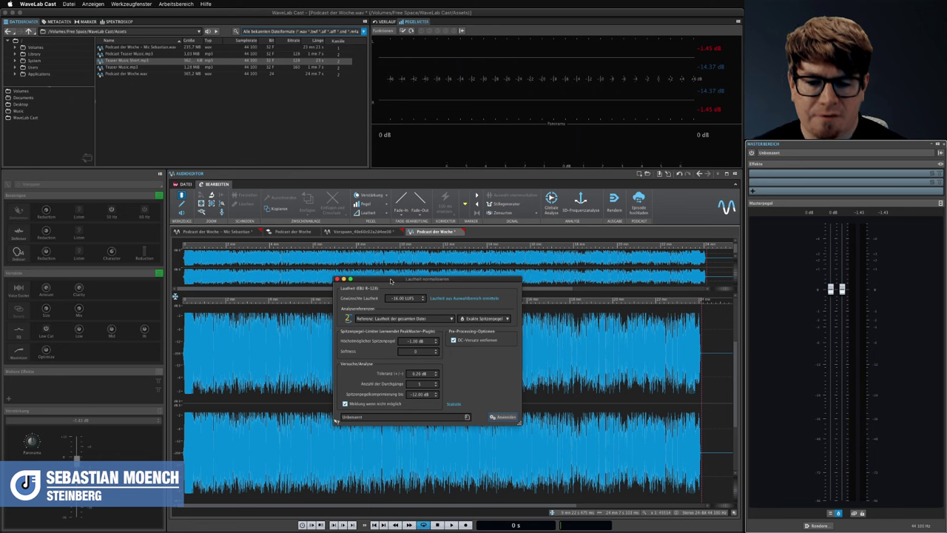
{"action": "left_click", "coordinate": [339, 280]}
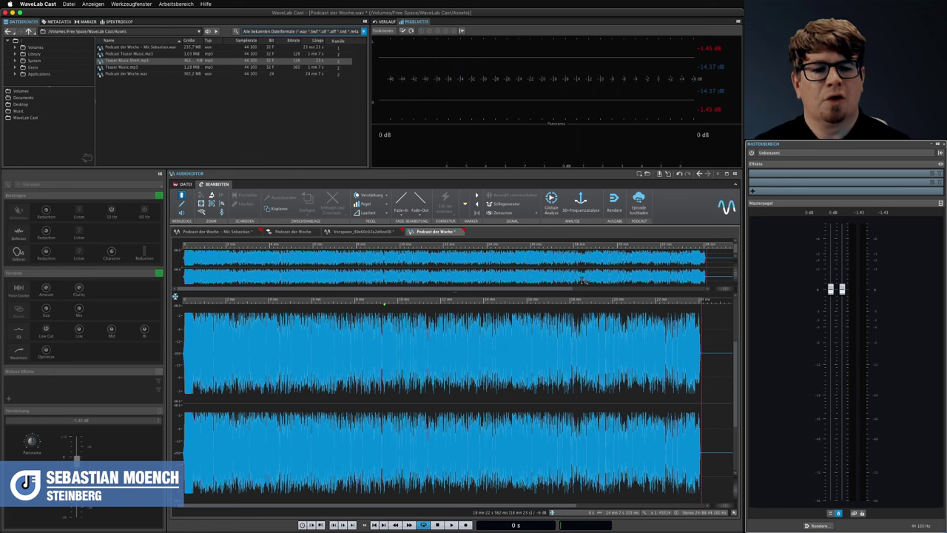
Open the Episode hochladen podcast upload panel
{"action": "left_click", "coordinate": [641, 201]}
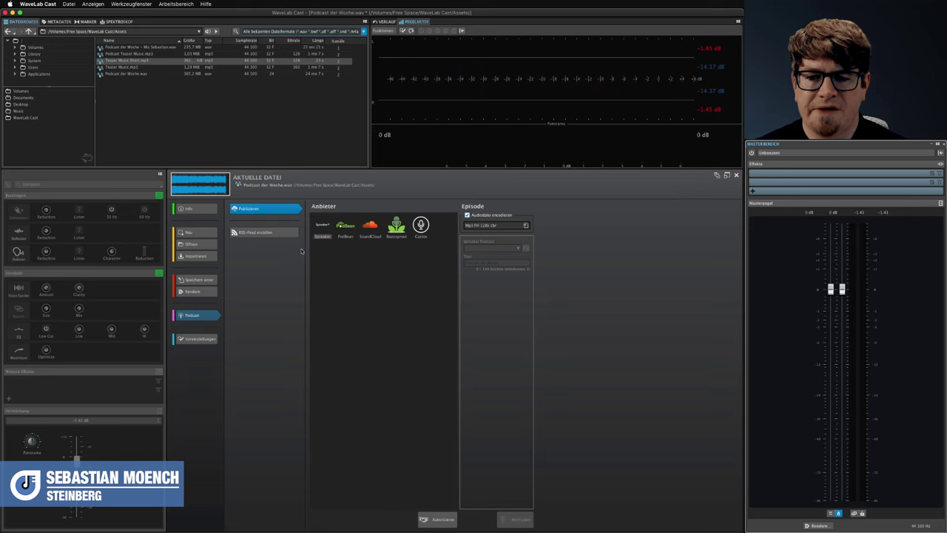